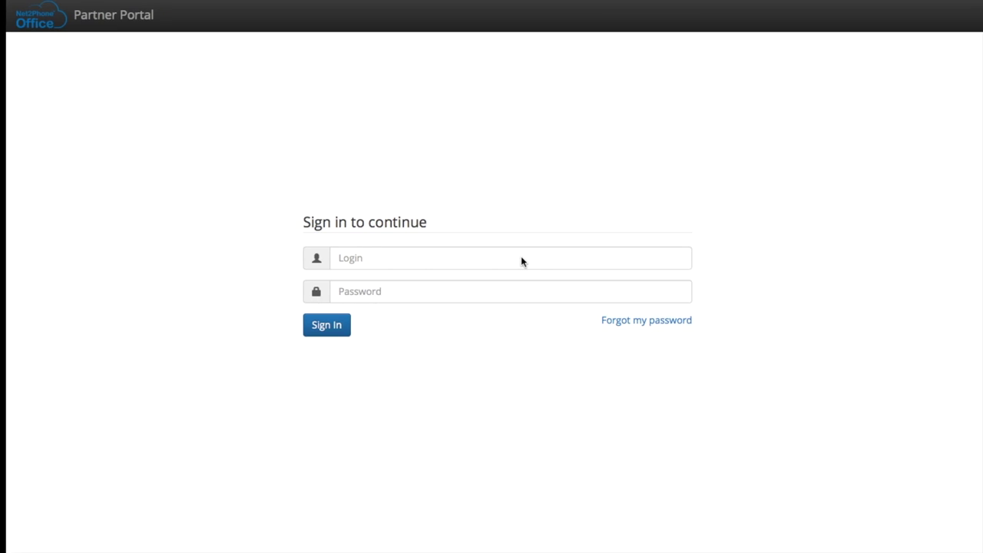
# Sign in to the partner portal with the partner account's e-mail and password
pyautogui.click(427, 258)
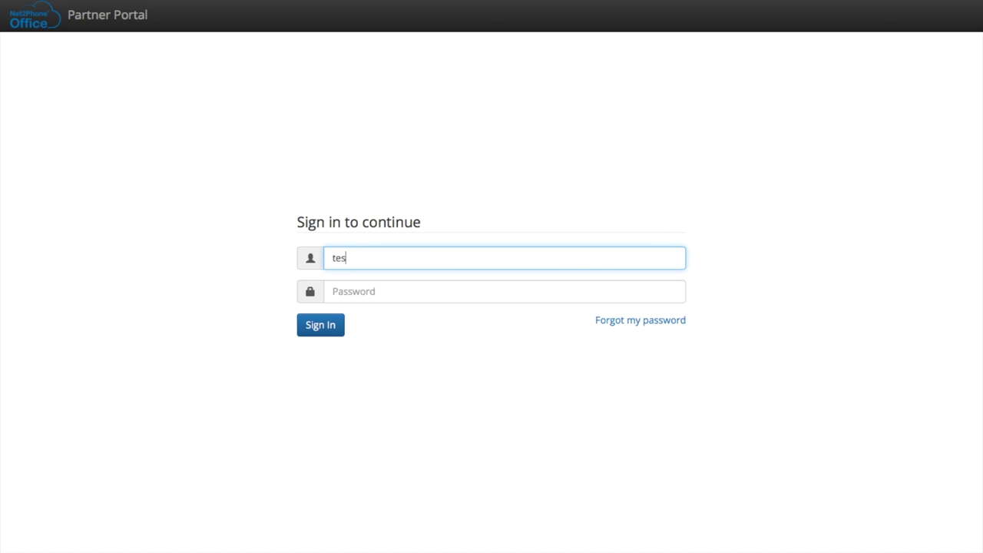
pyautogui.press('Tab')
pyautogui.write('•')
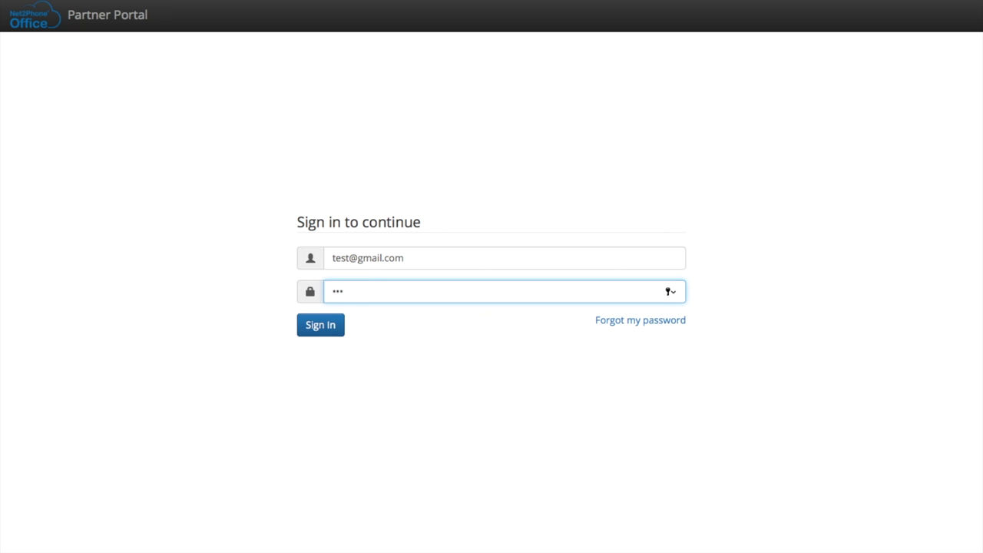
pyautogui.write('••')
pyautogui.press('Return')
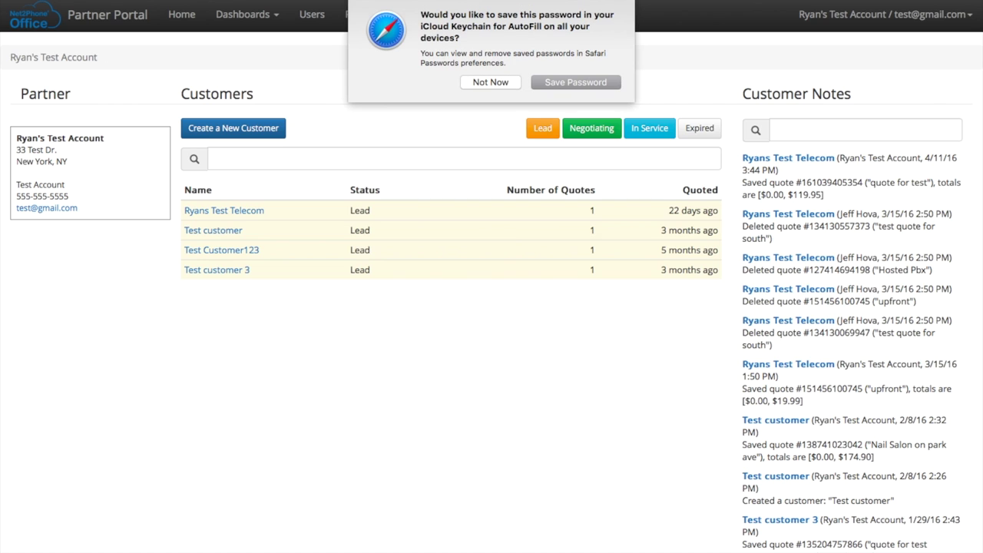
# Dismiss Safari's save-password prompt and start a new customer record
pyautogui.click(498, 82)
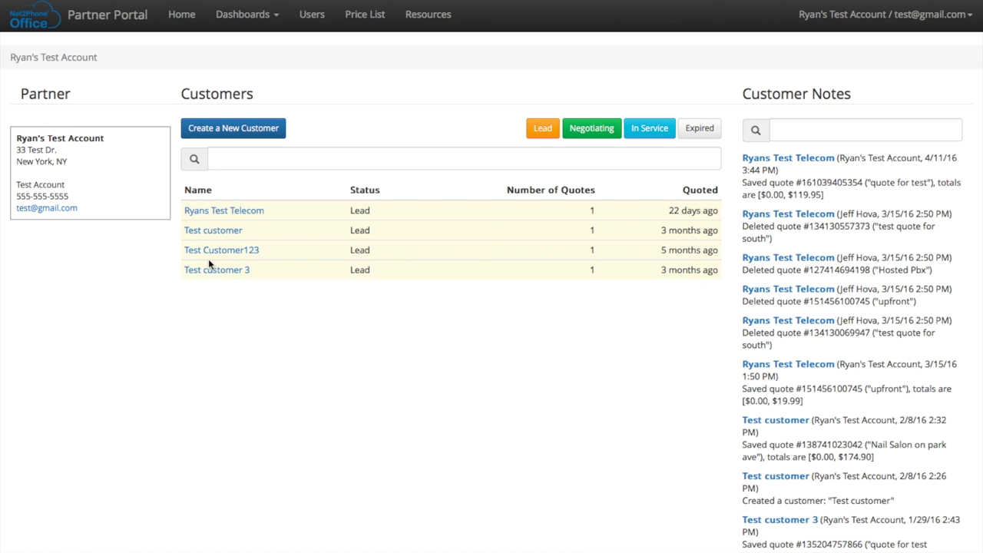
pyautogui.click(251, 129)
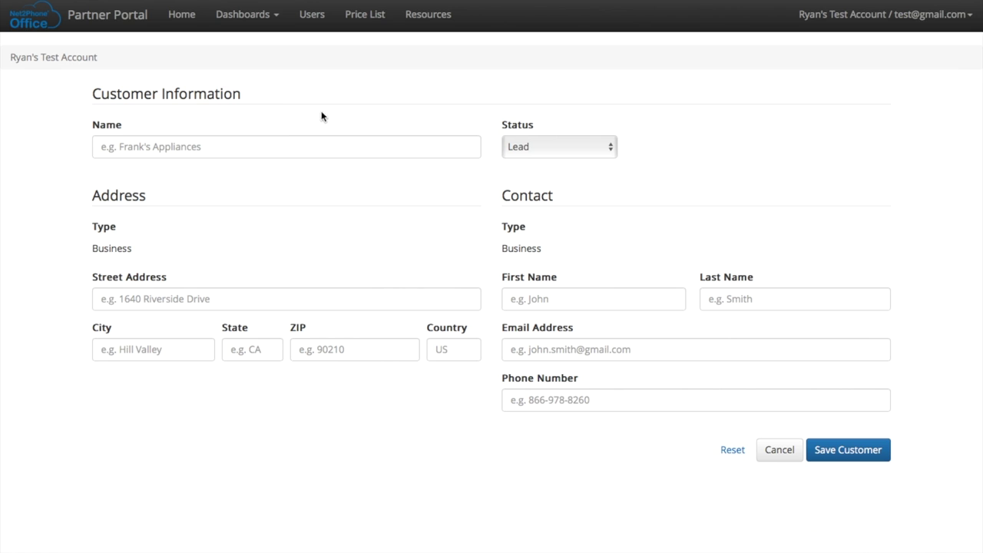
# Enter customer name 'Test Customer for Video' with its street address, city, state and ZIP code
pyautogui.click(149, 145)
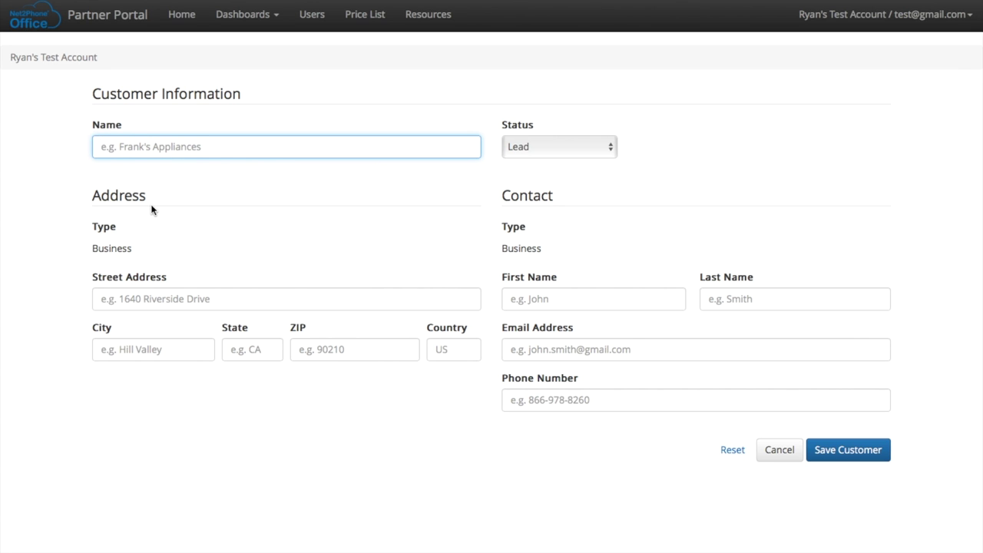
pyautogui.write('Test')
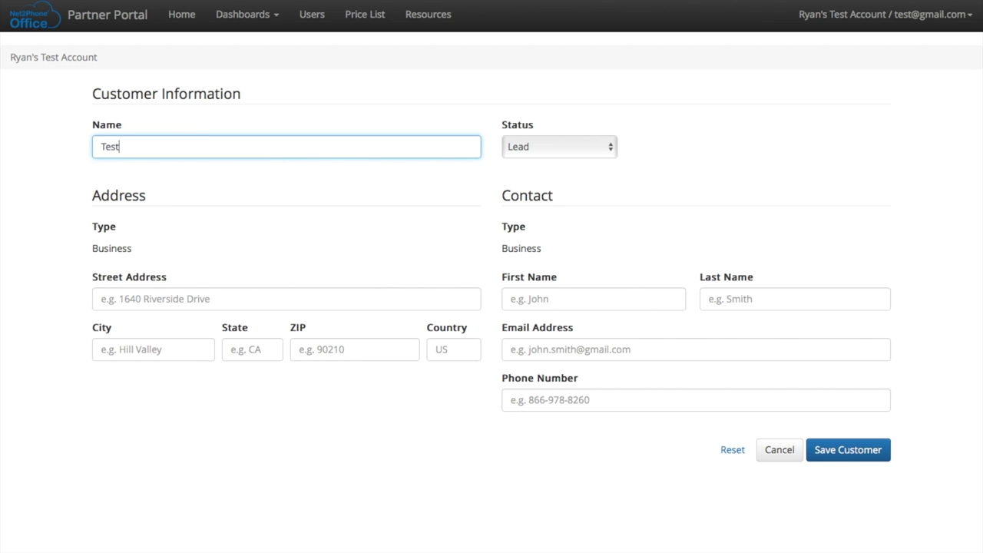
pyautogui.write(' Customer for Video')
pyautogui.press('Tab')
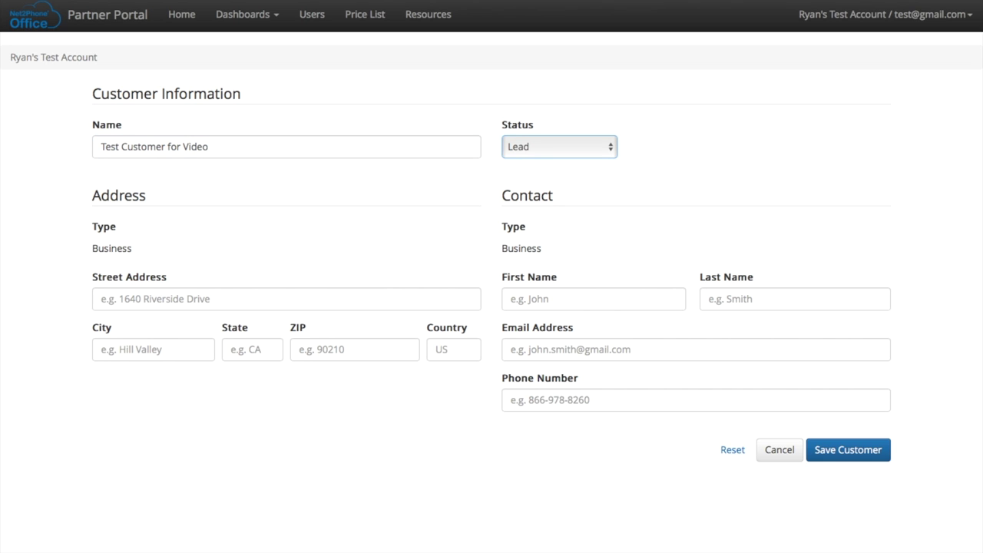
pyautogui.click(132, 298)
pyautogui.write('1')
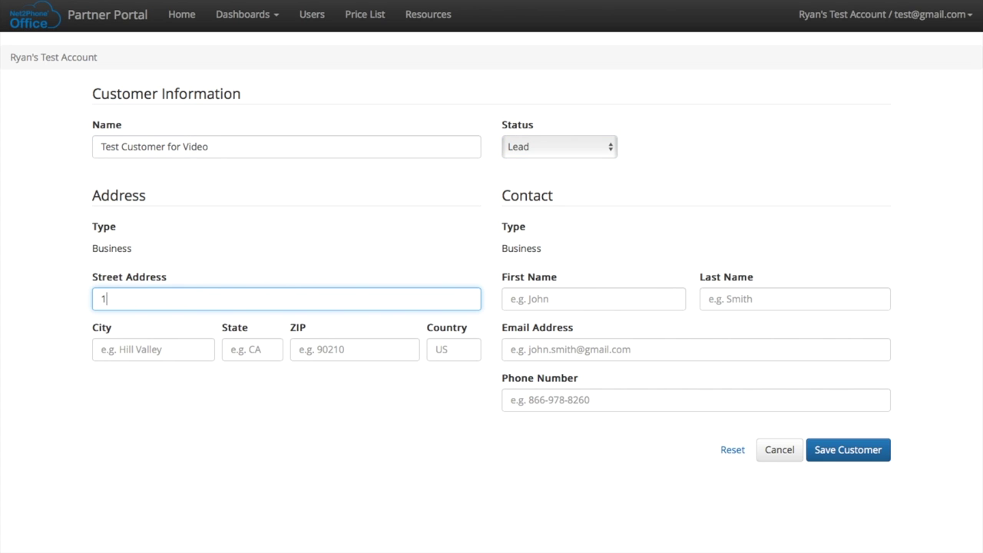
pyautogui.write('23 Youtube lane')
pyautogui.click(128, 351)
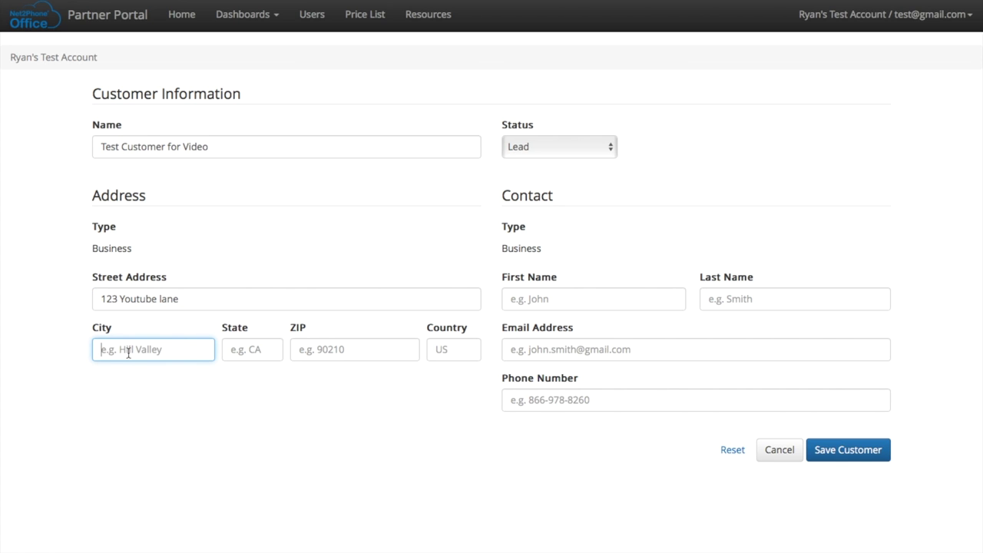
pyautogui.write('ny')
pyautogui.press('Tab')
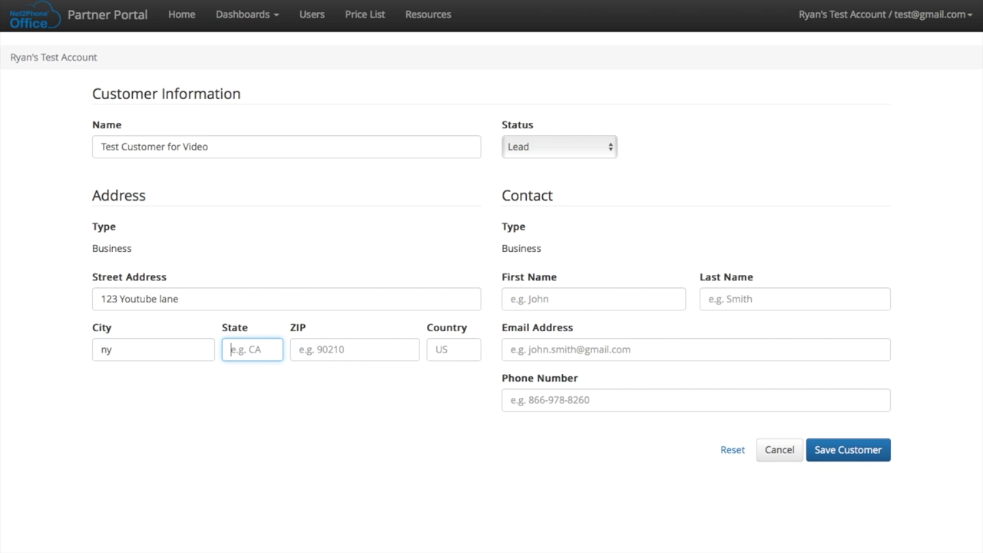
pyautogui.write('ny')
pyautogui.press('Tab')
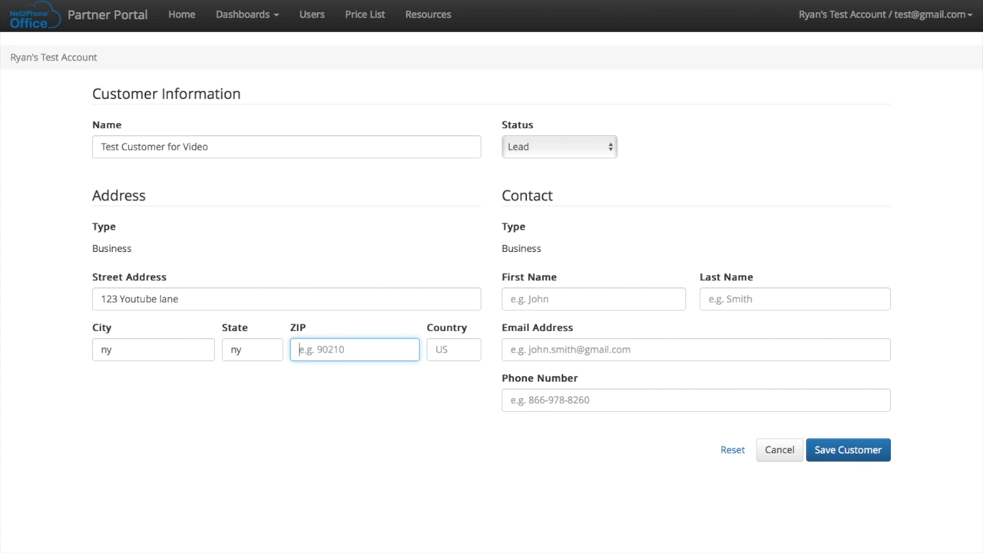
pyautogui.write('11001')
# Fill in the contact's first and last name, e-mail and phone number, then attempt to save
pyautogui.click(559, 295)
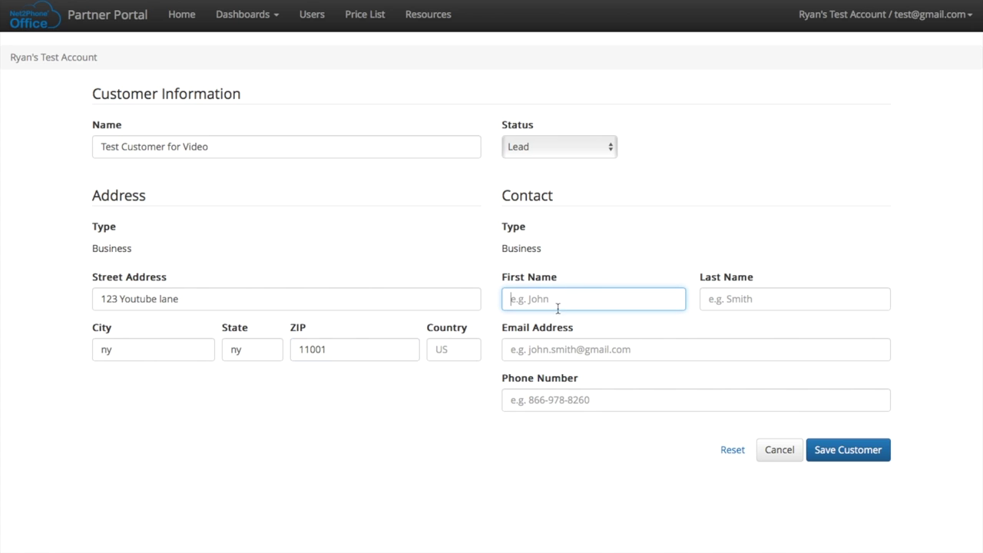
pyautogui.write('Test')
pyautogui.press('Tab')
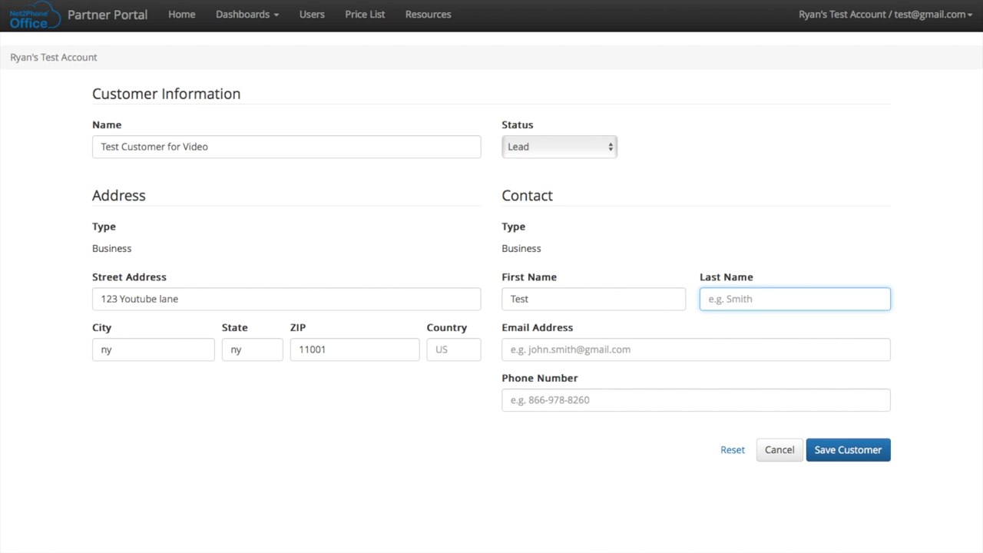
pyautogui.write('Demo')
pyautogui.click(543, 347)
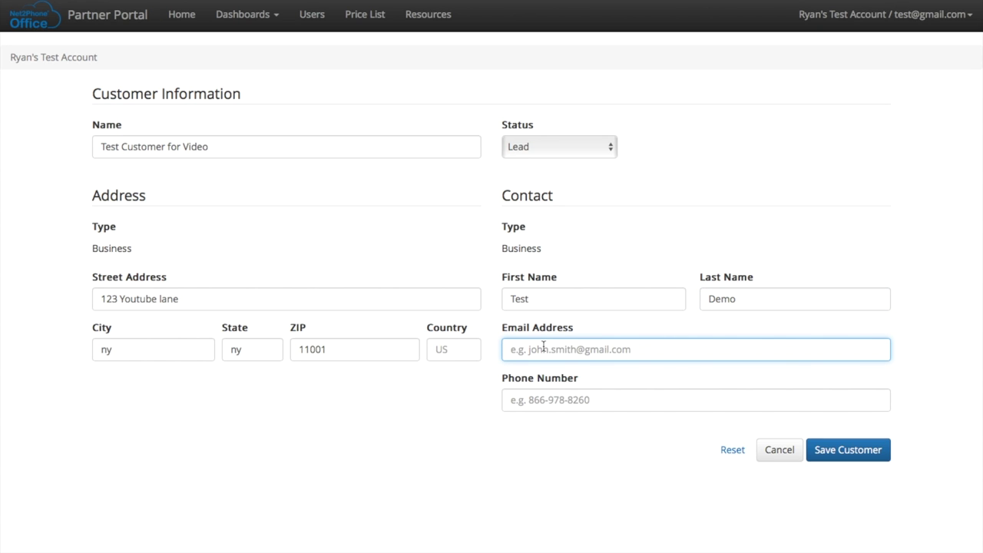
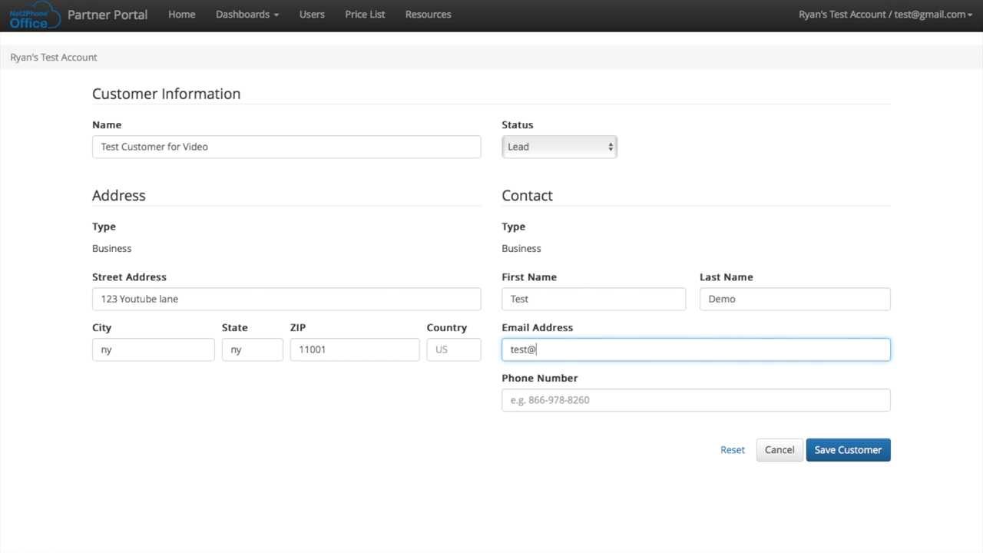
pyautogui.press('Tab')
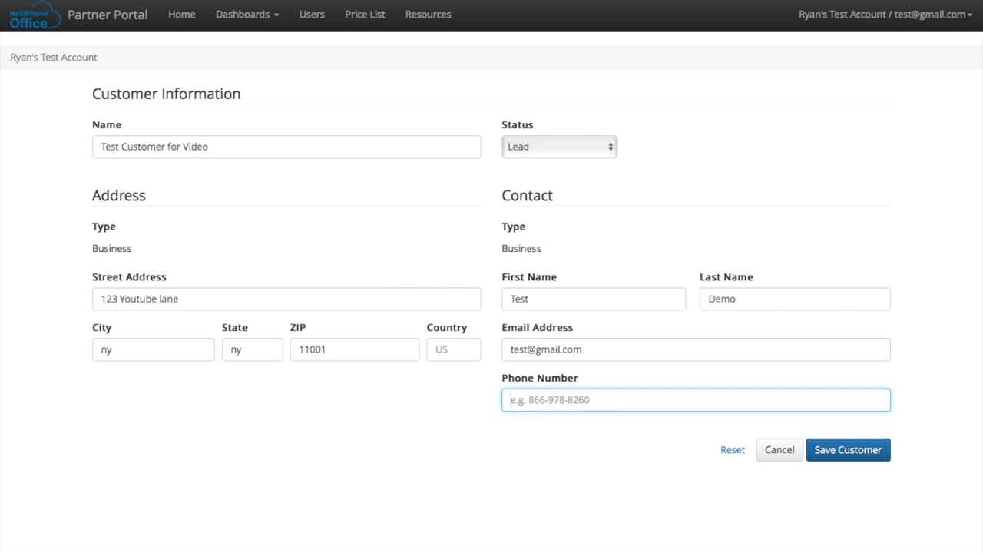
pyautogui.write('555-555-555')
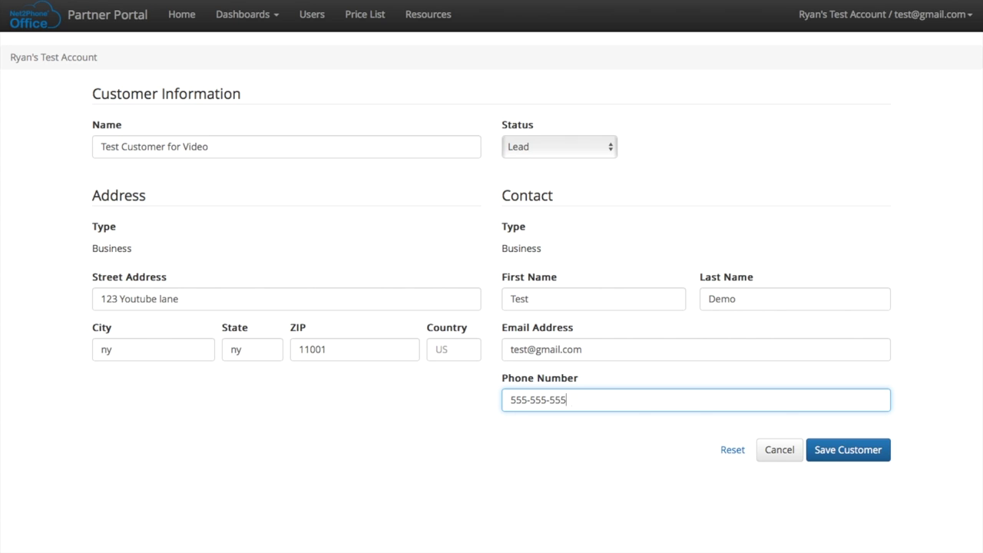
pyautogui.write('5')
pyautogui.click(851, 453)
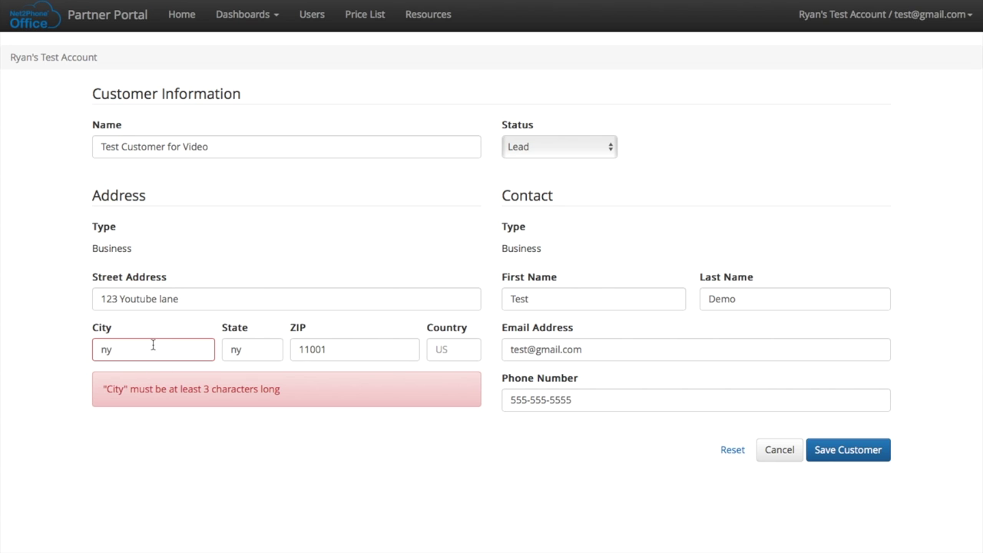
# Replace the too-short city with the full city name, save the customer, and begin a new quote
pyautogui.moveTo(153, 345); pyautogui.dragTo(53, 340)
pyautogui.write('Ne')
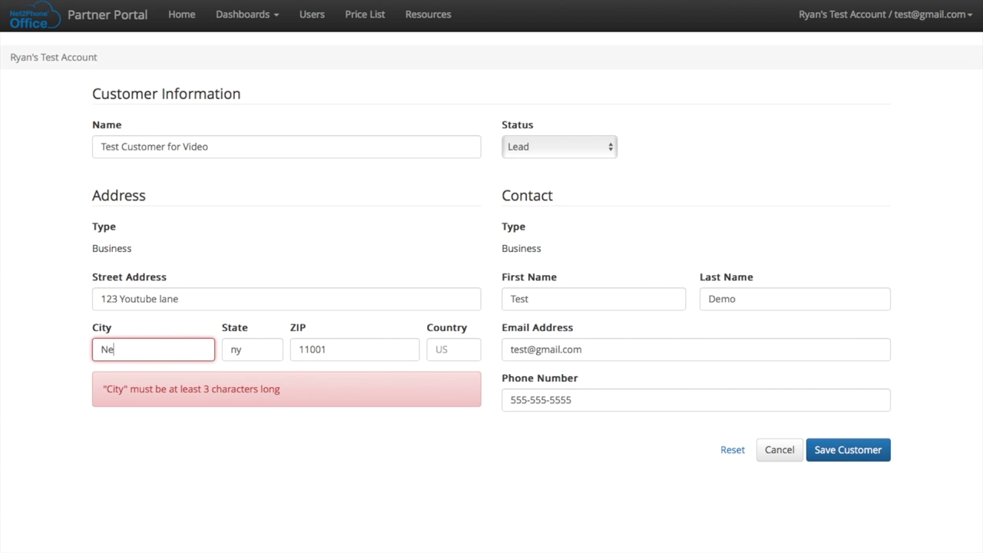
pyautogui.write('w York')
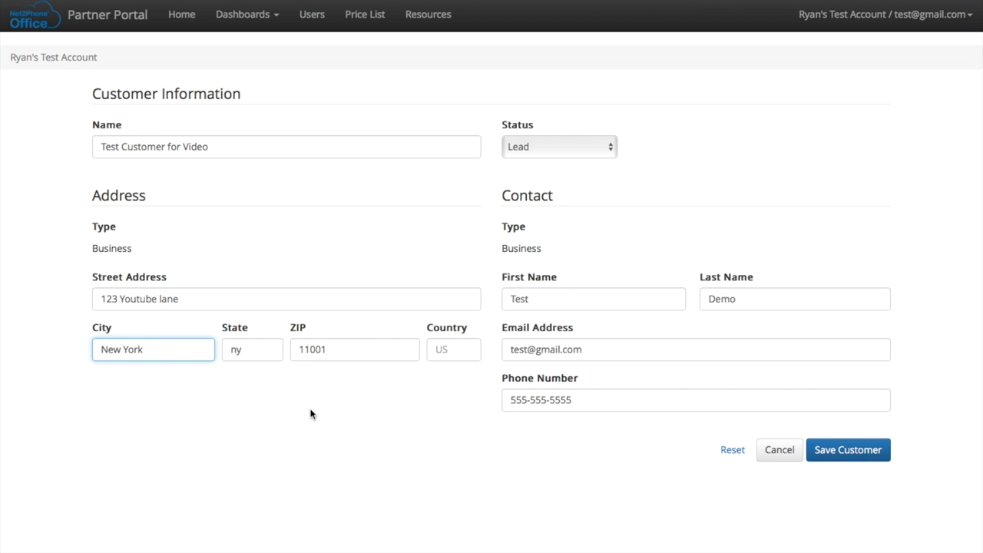
pyautogui.click(845, 450)
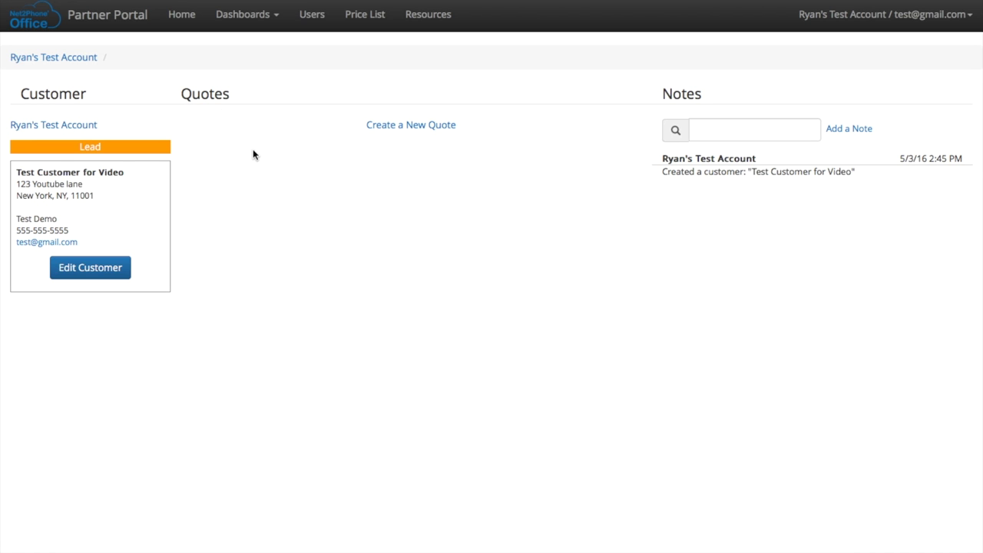
pyautogui.click(411, 126)
# Label the quote 'Quote for Test' and choose 36 Monthly Payments as the payment option
pyautogui.scroll(-1, 409, 132)
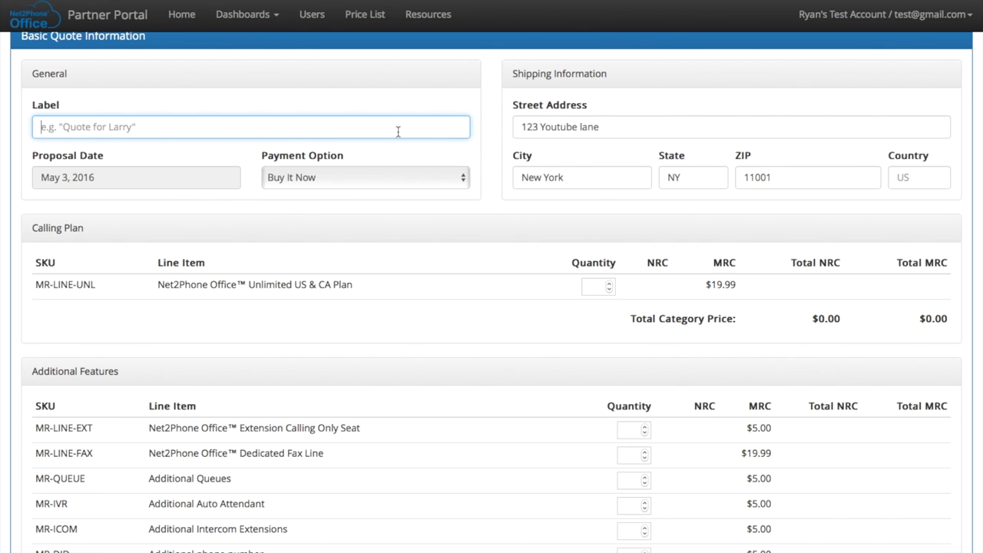
pyautogui.write('Quote')
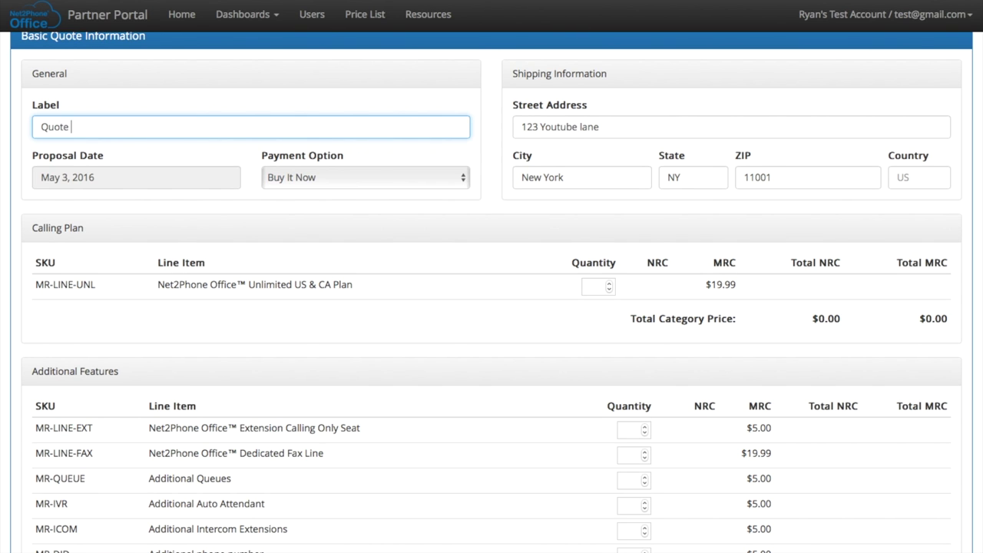
pyautogui.write(' for Test')
pyautogui.click(294, 177)
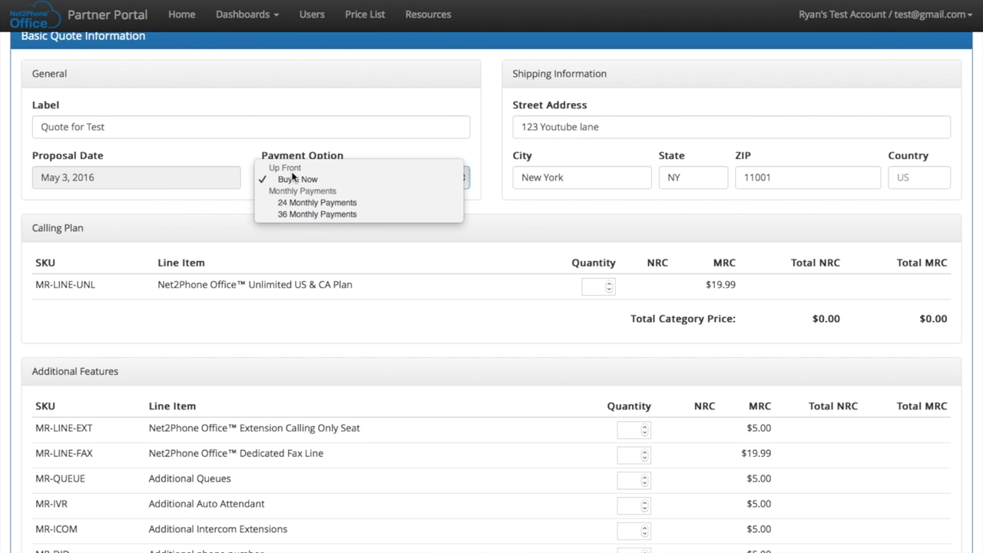
pyautogui.click(290, 213)
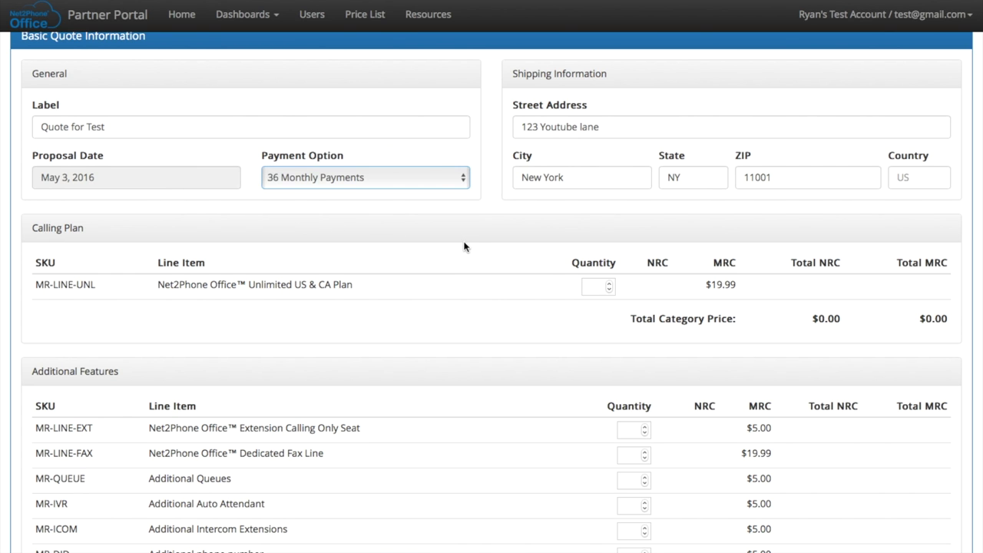
# Enter quantity 5 for the Unlimited US & CA Plan and 1 for the Dedicated Fax Line
pyautogui.scroll(-3, 464, 247)
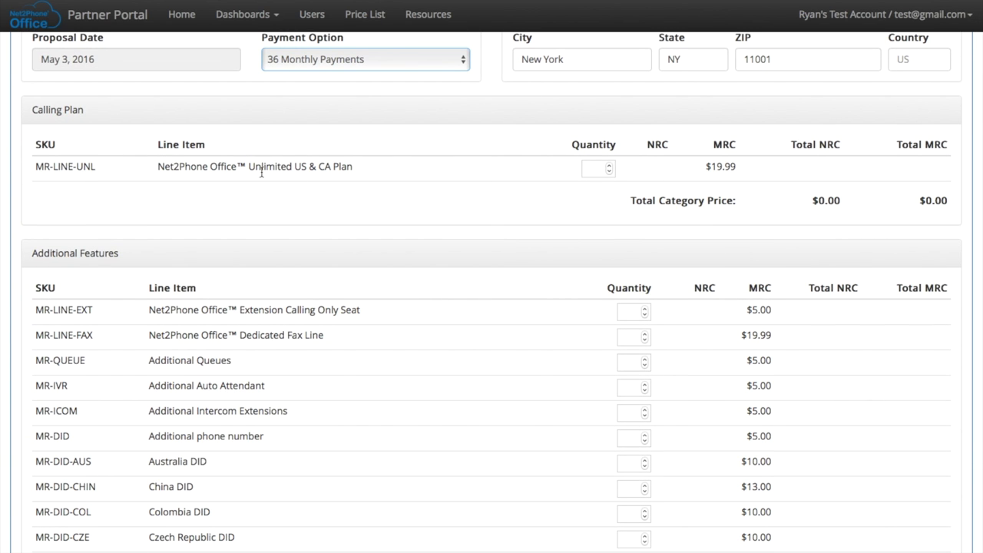
pyautogui.click(596, 167)
pyautogui.write('5')
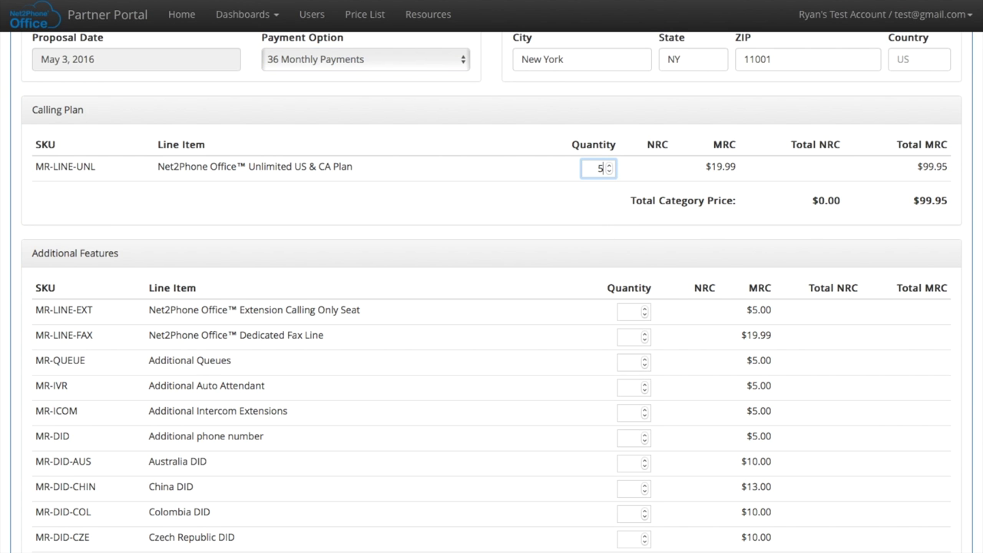
pyautogui.scroll(-3, 491, 199)
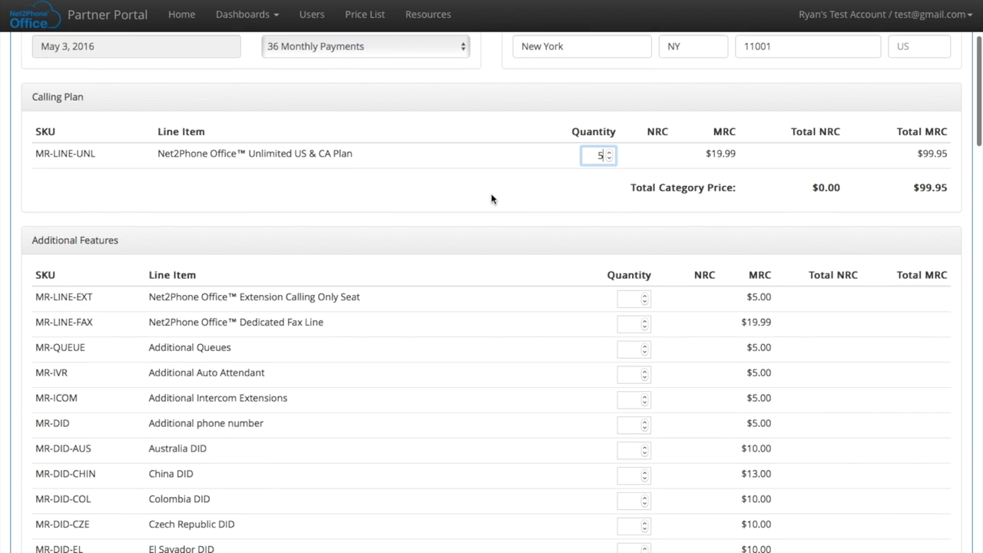
pyautogui.scroll(-1, 491, 193)
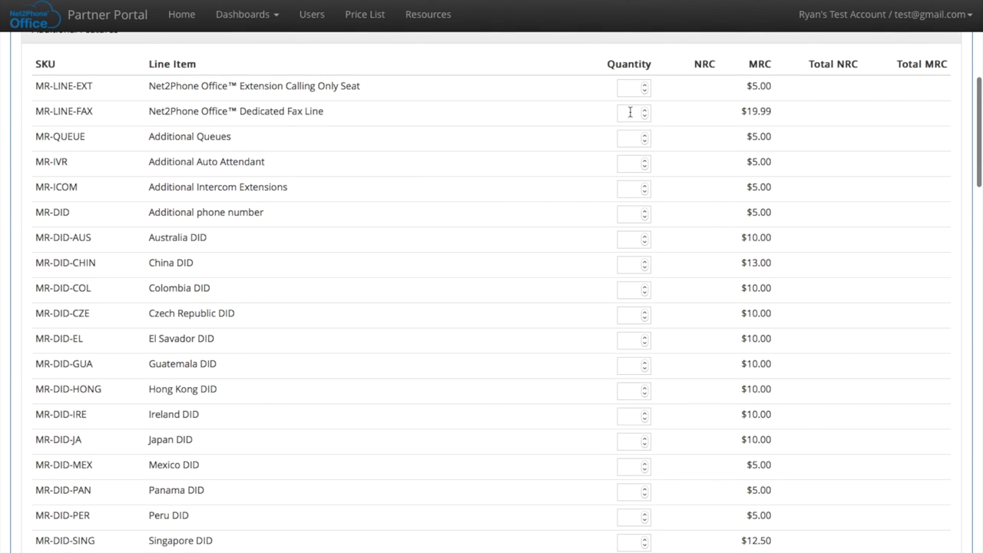
pyautogui.click(630, 112)
pyautogui.write('1')
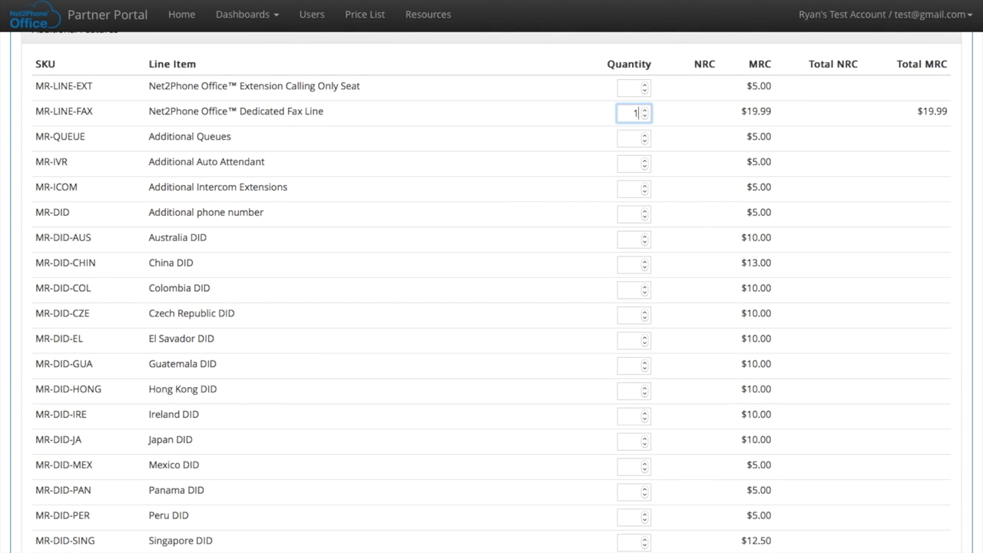
pyautogui.scroll(-1, 544, 200)
pyautogui.scroll(-3, 545, 203)
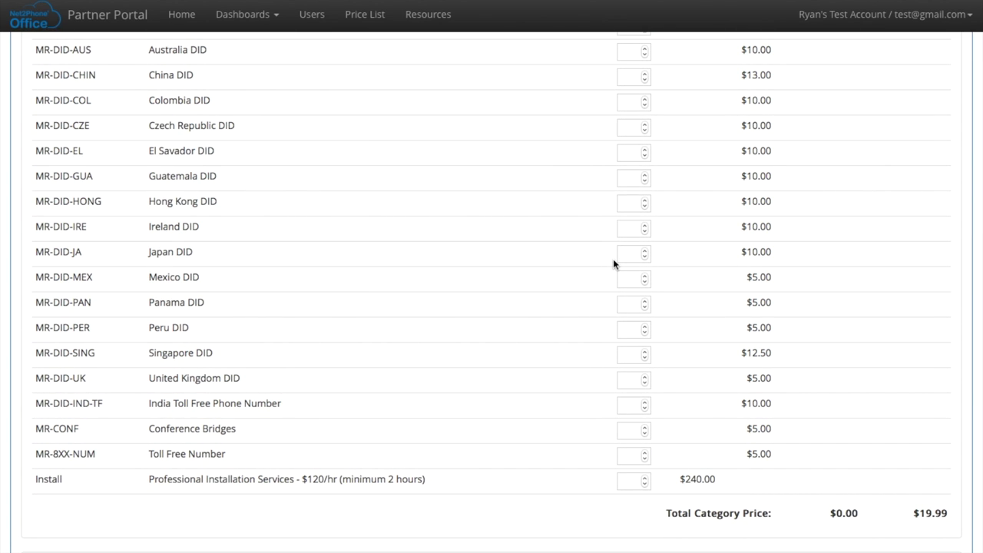
pyautogui.scroll(-3, 613, 263)
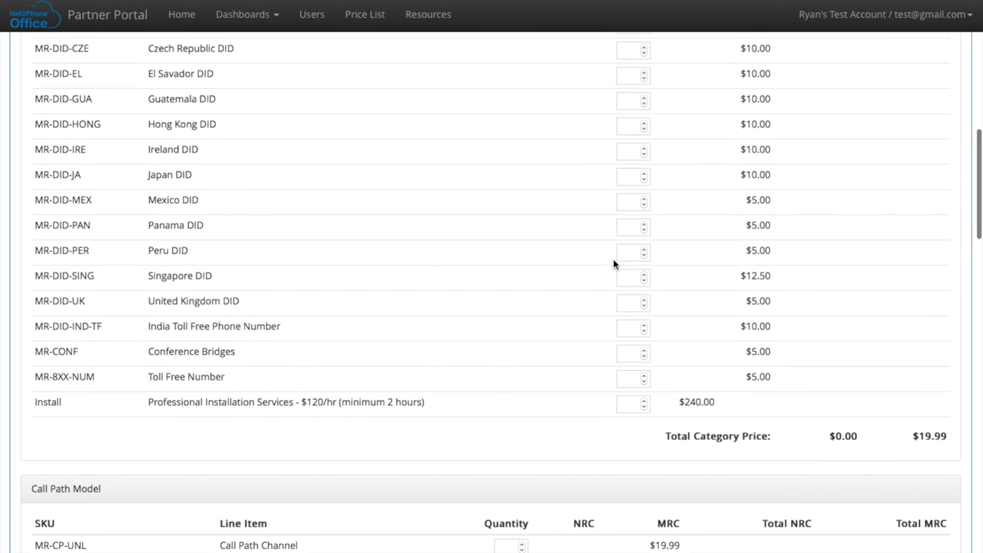
pyautogui.scroll(-1, 613, 261)
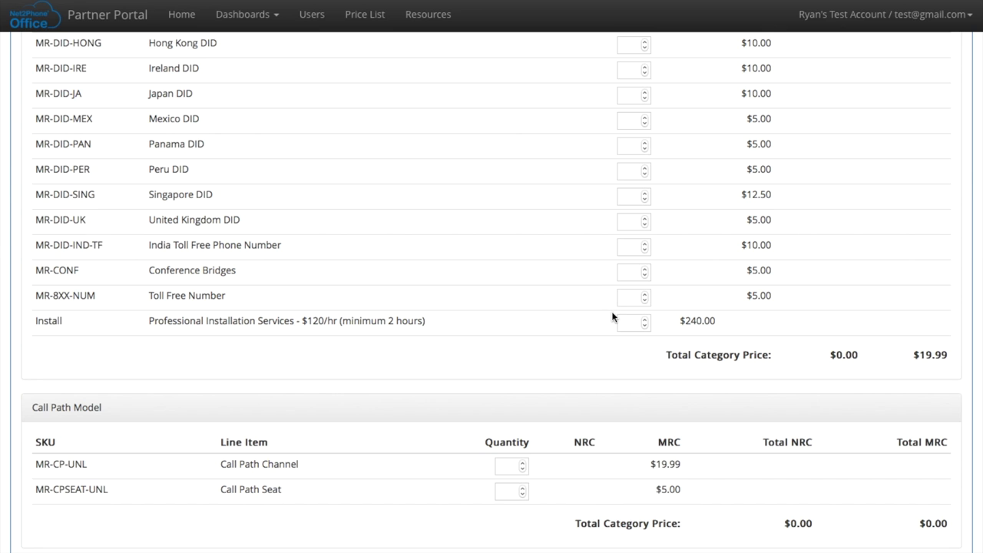
pyautogui.scroll(-3, 613, 317)
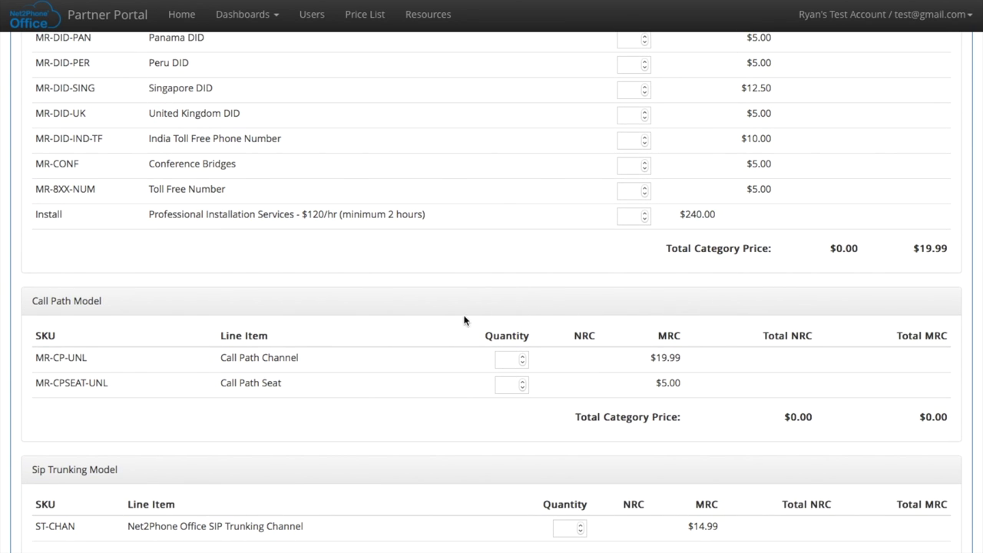
pyautogui.scroll(-2, 436, 329)
pyautogui.scroll(-2, 435, 329)
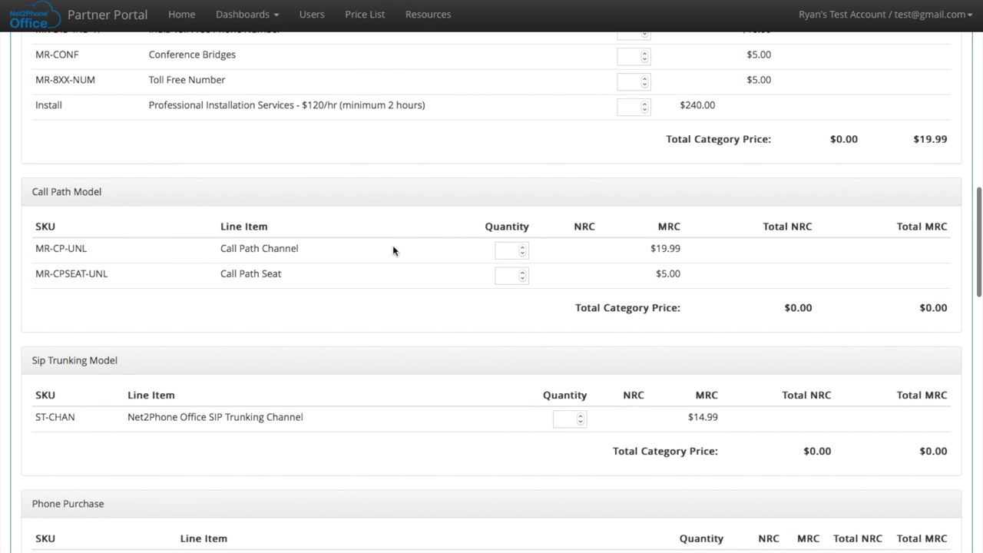
# Add 50 Call Path Channels and 100 Call Path Seats to the quote
pyautogui.click(508, 250)
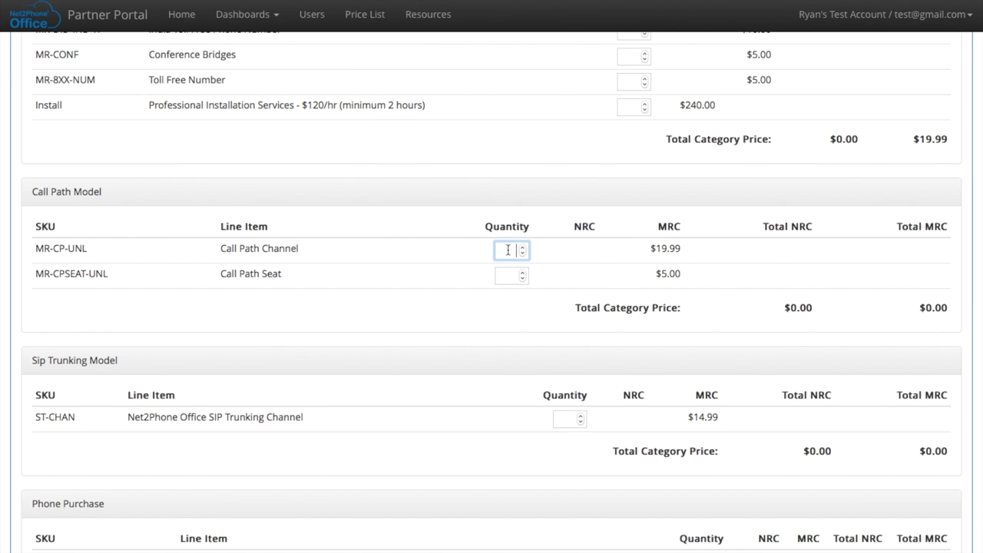
pyautogui.write('50')
pyautogui.click(501, 272)
pyautogui.write('100')
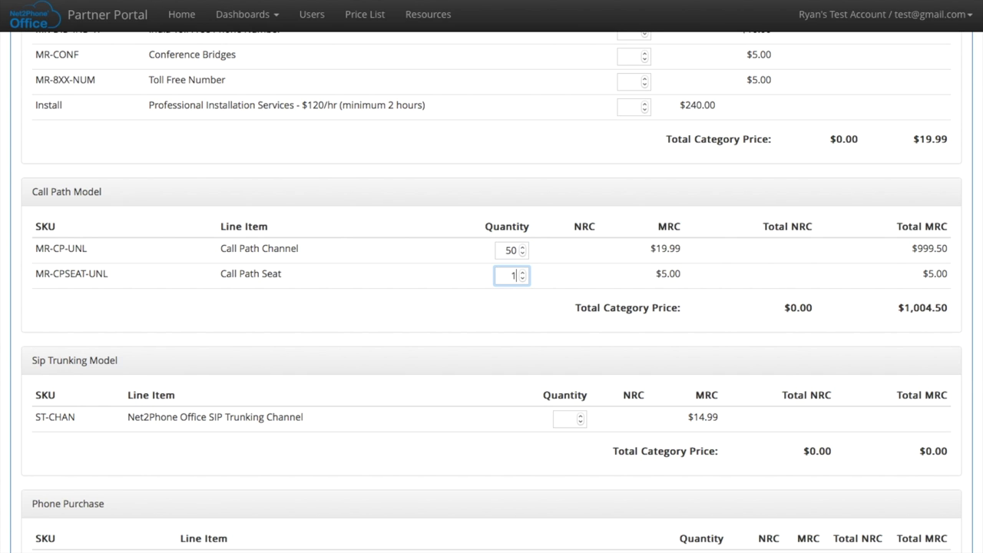
pyautogui.click(471, 321)
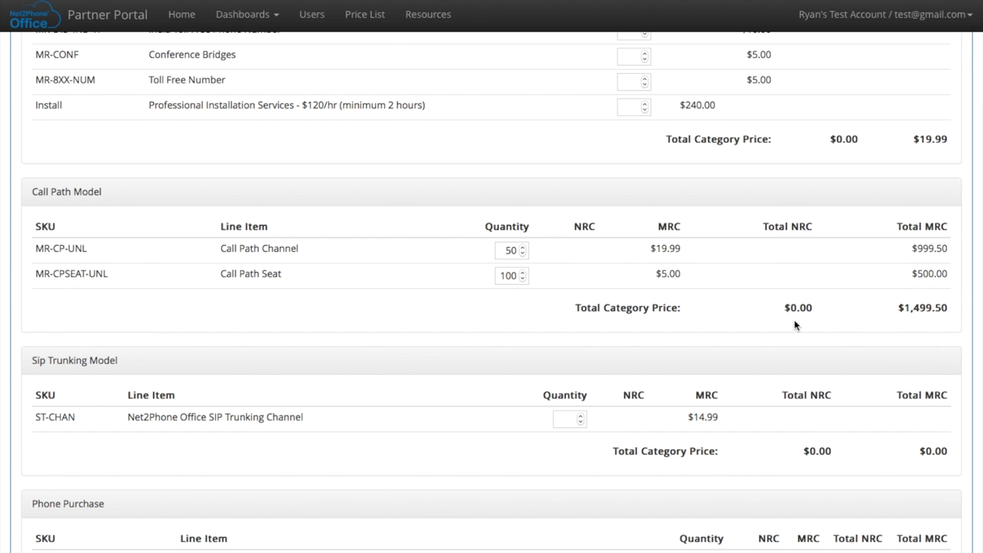
# Change the Unlimited US & CA calling plan quantity to 100 lines
pyautogui.scroll(1, 794, 321)
pyautogui.scroll(10, 795, 324)
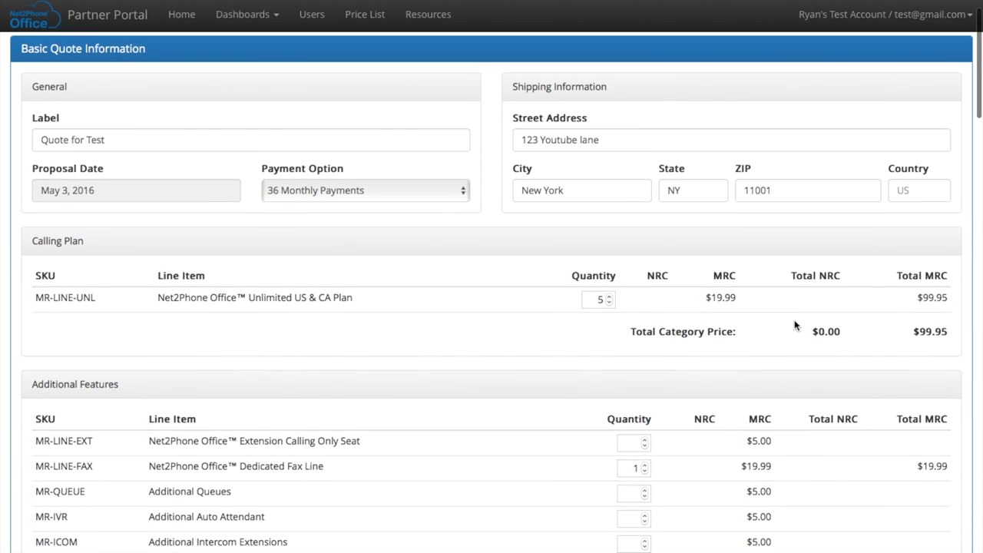
pyautogui.moveTo(592, 304); pyautogui.dragTo(619, 304)
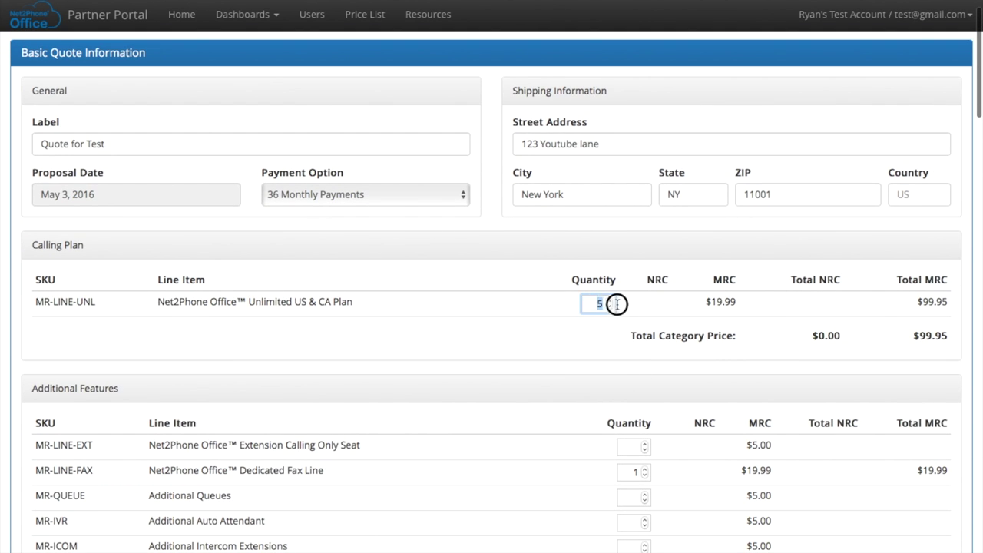
pyautogui.write('100')
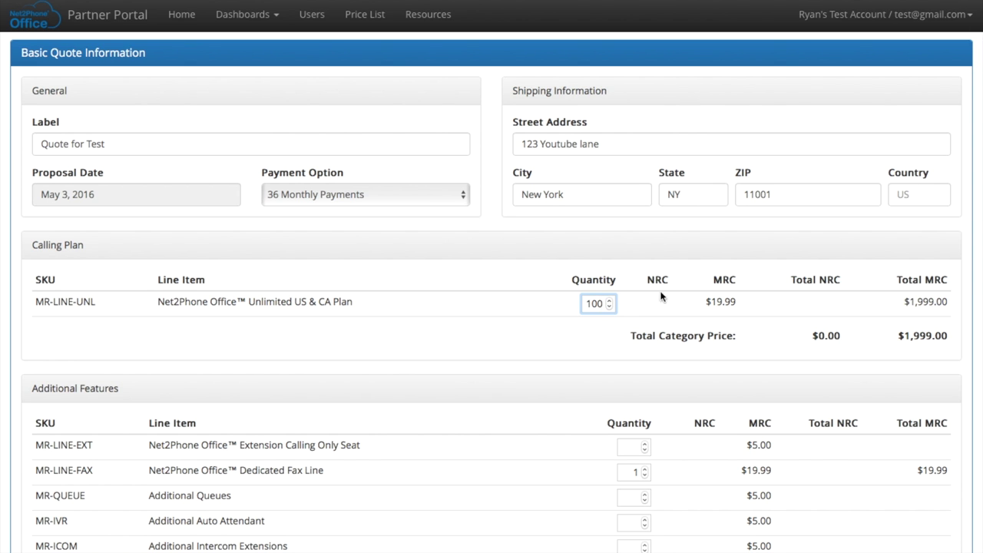
pyautogui.scroll(-1, 960, 295)
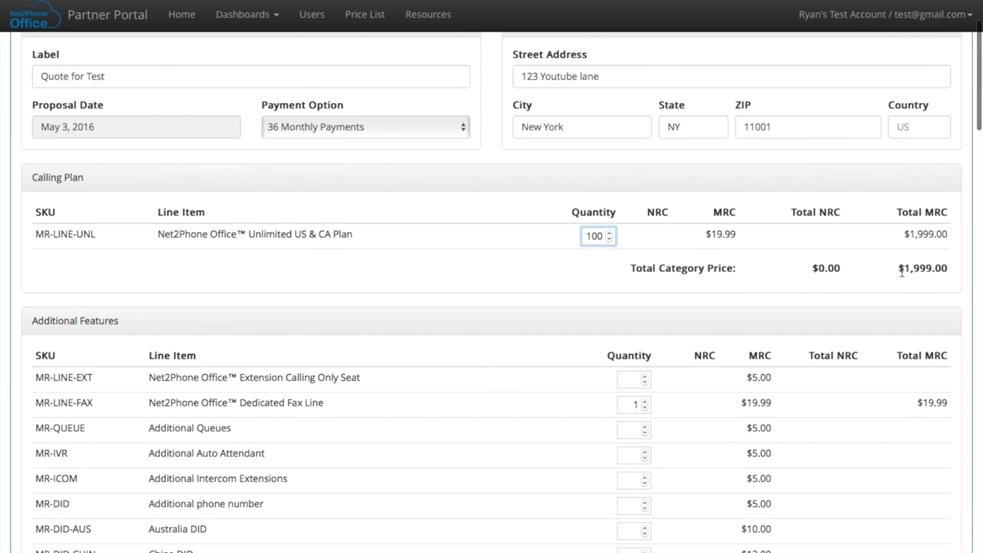
pyautogui.scroll(-10, 952, 272)
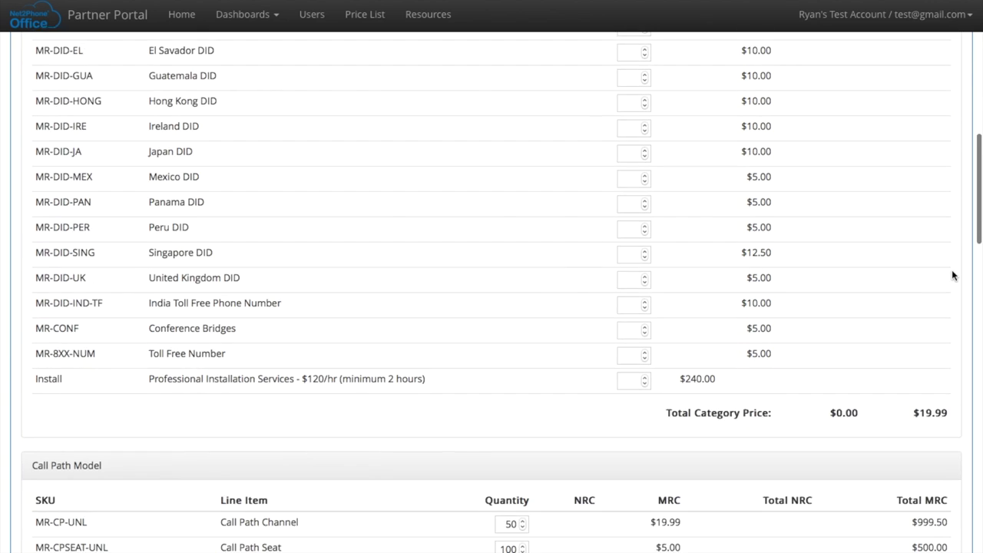
pyautogui.scroll(-1, 951, 272)
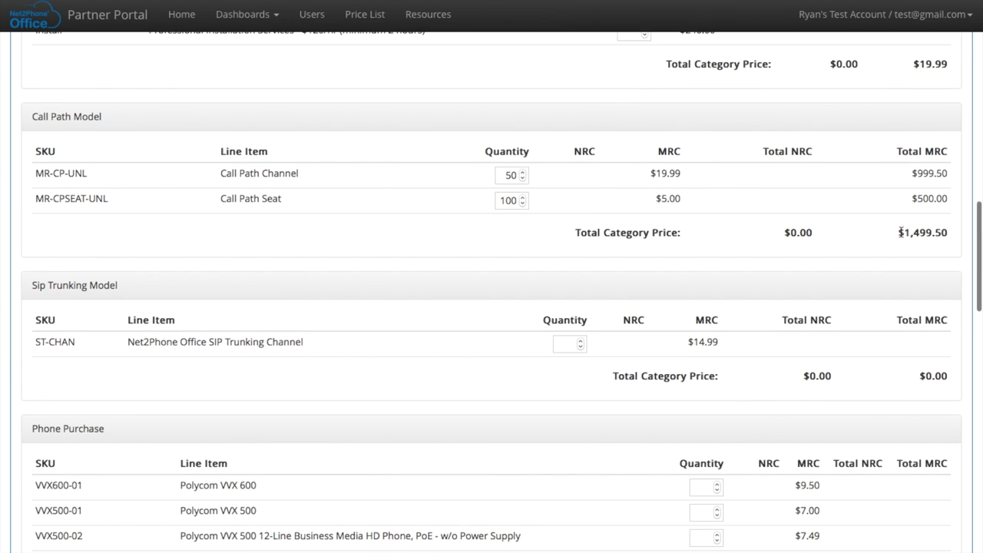
# Reset the calling plan quantity to 5 and add 5 SIP Trunking Channels (ST-CHAN), totalling $74.95
pyautogui.scroll(15, 952, 235)
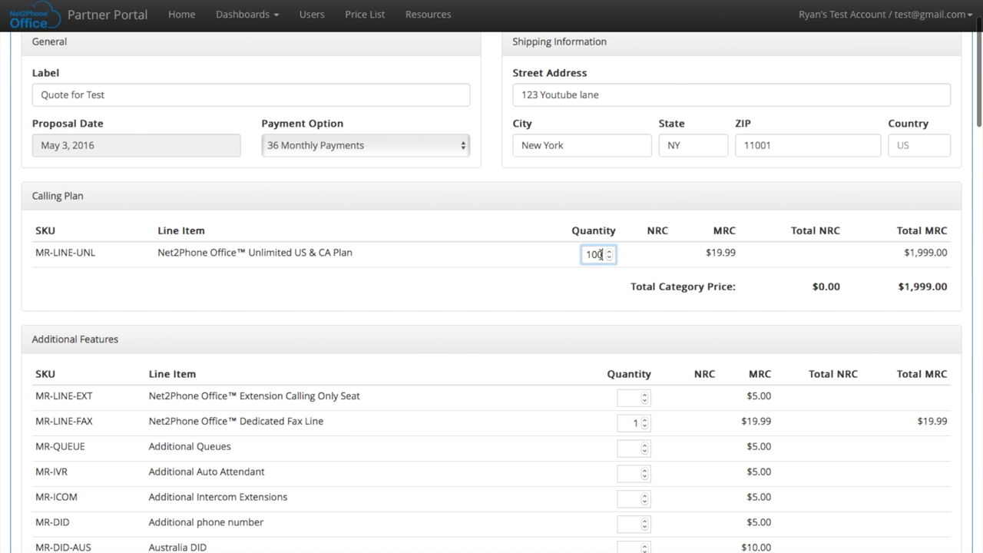
pyautogui.moveTo(601, 254); pyautogui.dragTo(578, 254)
pyautogui.write('5')
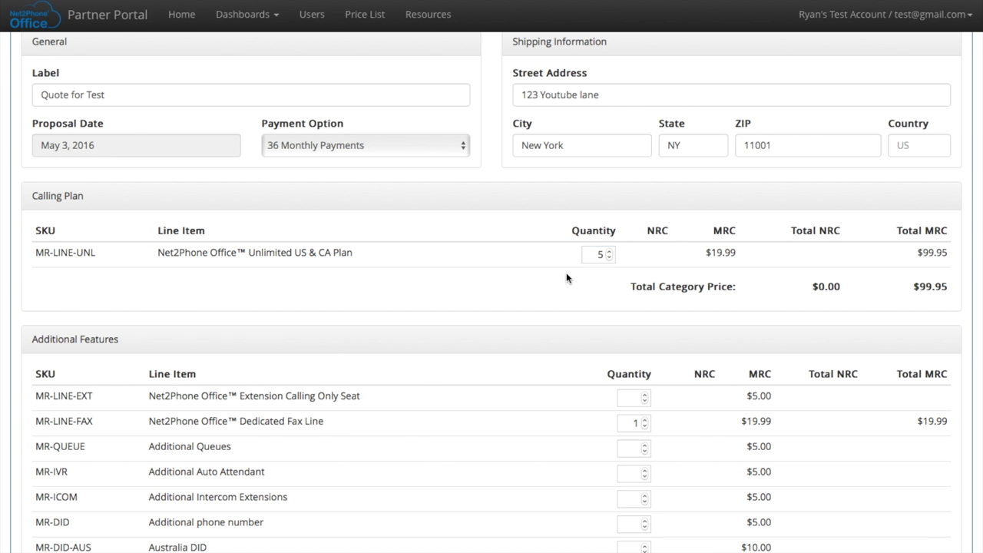
pyautogui.scroll(-5, 567, 277)
pyautogui.scroll(-8, 567, 278)
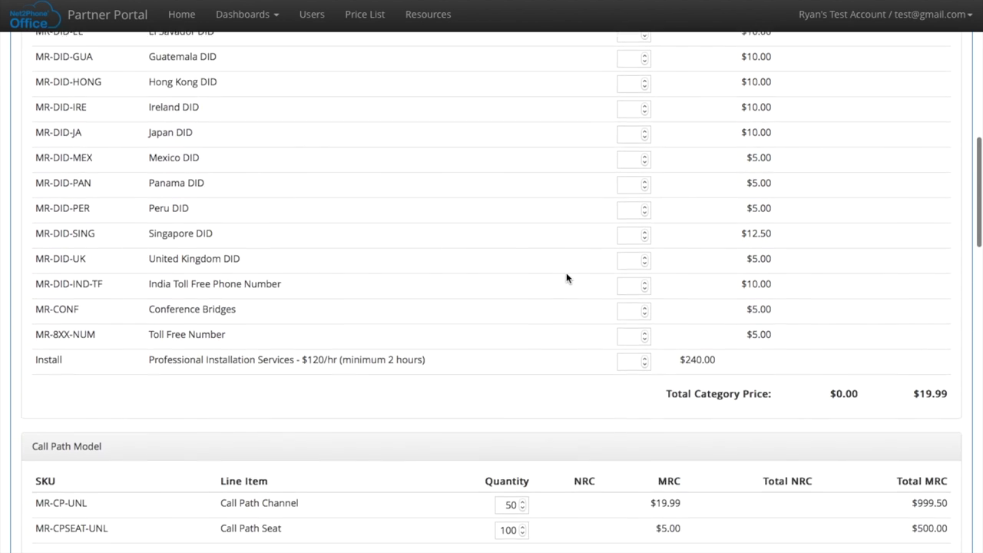
pyautogui.scroll(-3, 566, 278)
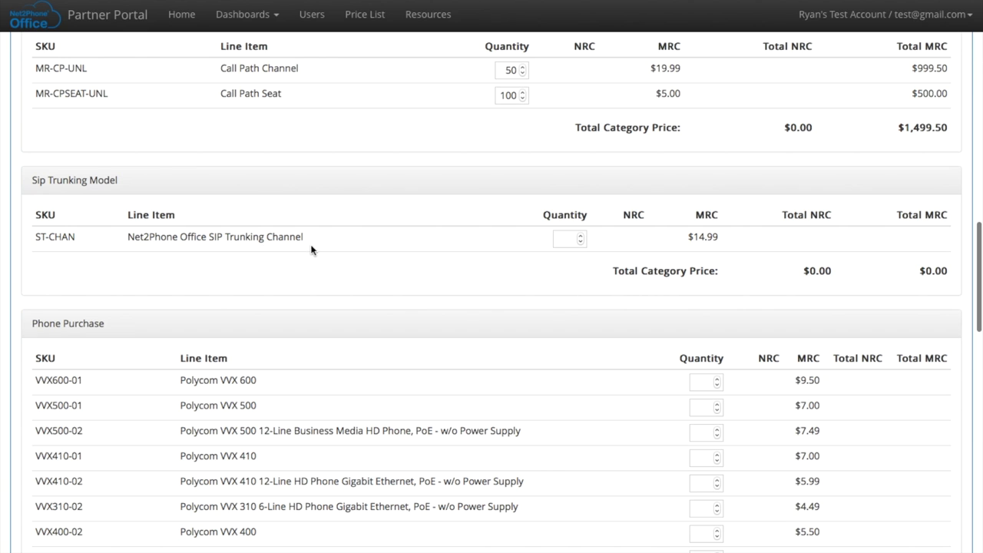
pyautogui.click(566, 238)
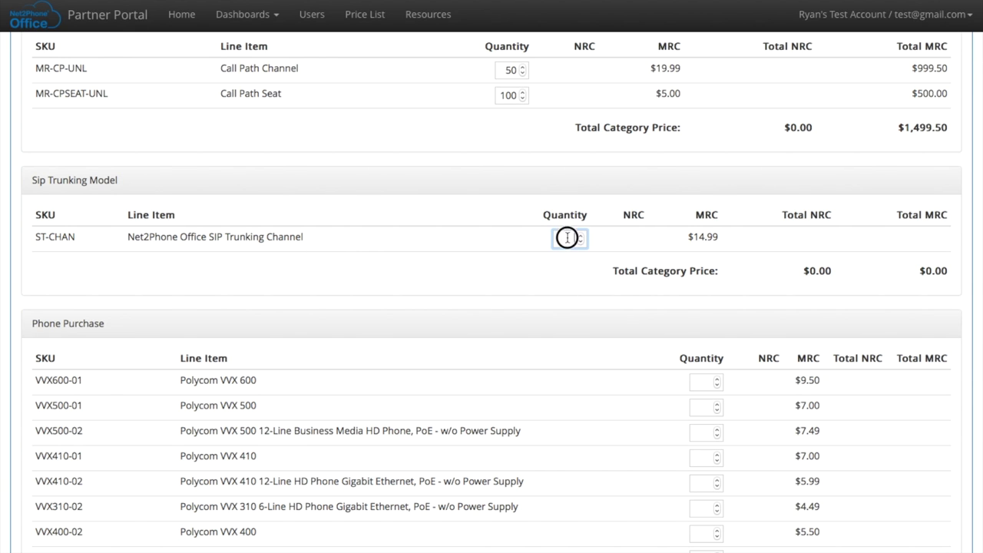
pyautogui.write('5')
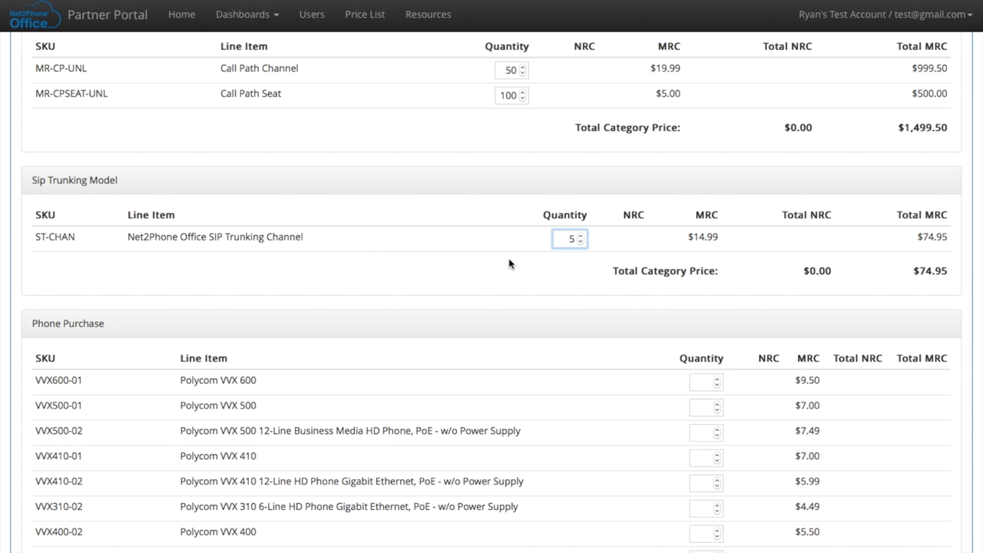
pyautogui.click(471, 264)
pyautogui.scroll(-3, 478, 289)
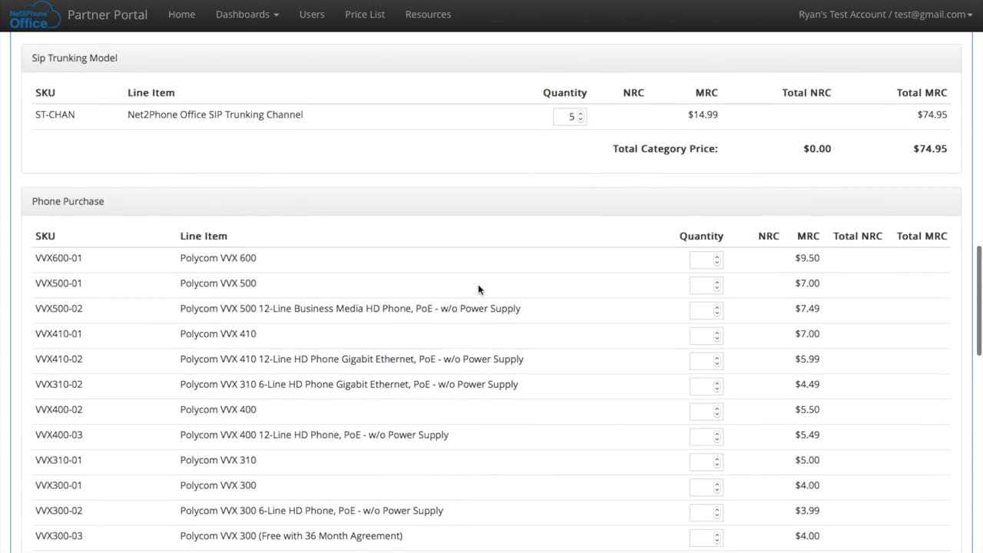
pyautogui.scroll(-2, 478, 289)
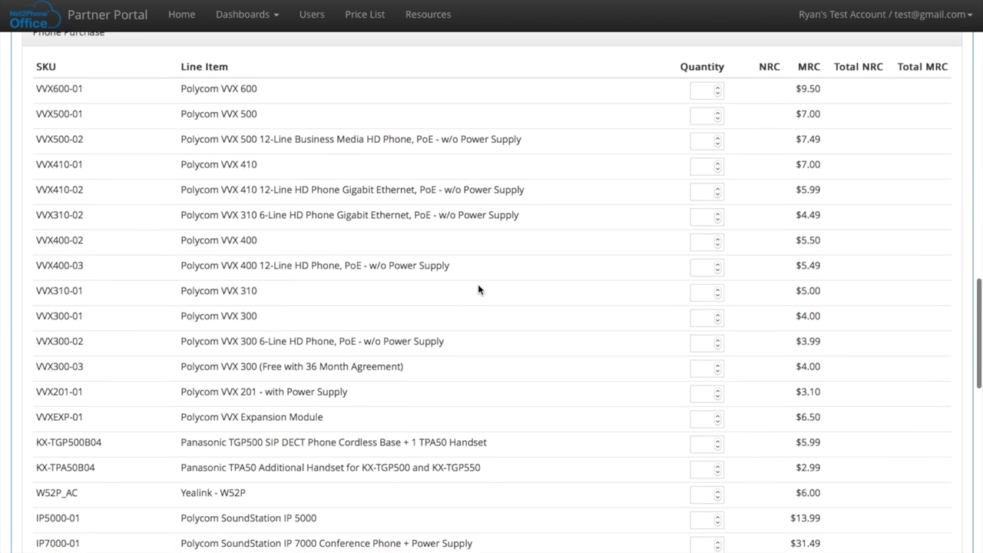
# Set the free Polycom VVX 300 (VVX300-03) phone quantity to 55, totalling $220.00
pyautogui.scroll(-1, 478, 289)
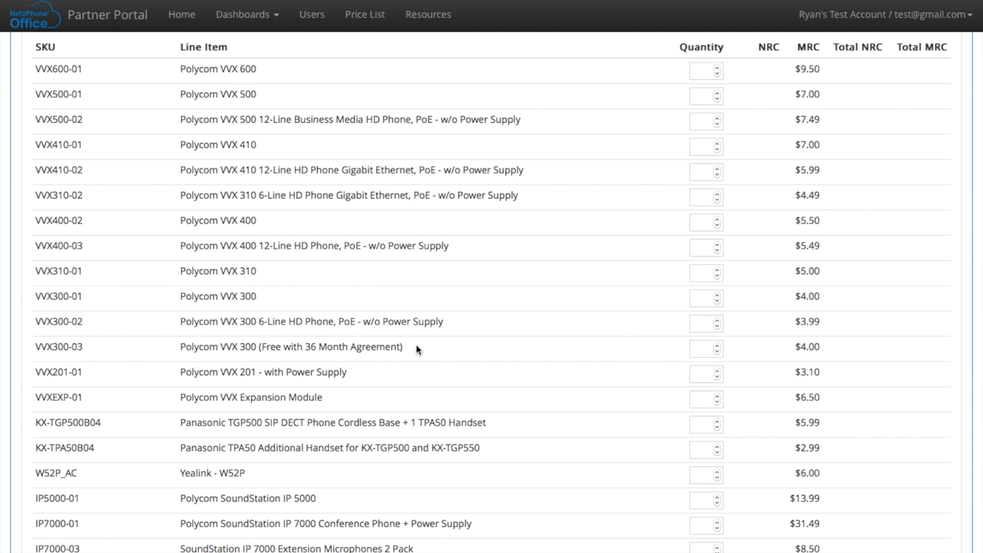
pyautogui.click(707, 349)
pyautogui.write('5')
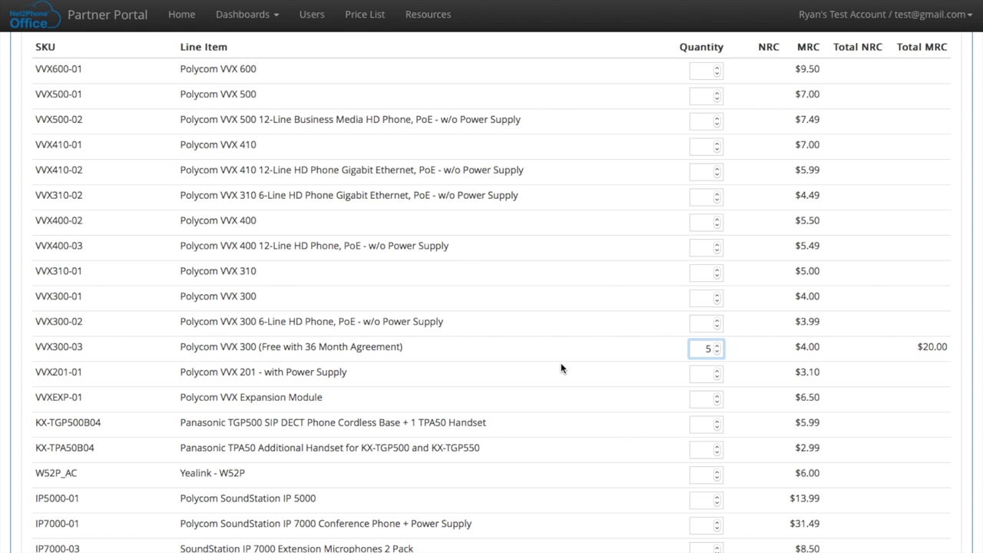
pyautogui.scroll(4, 561, 368)
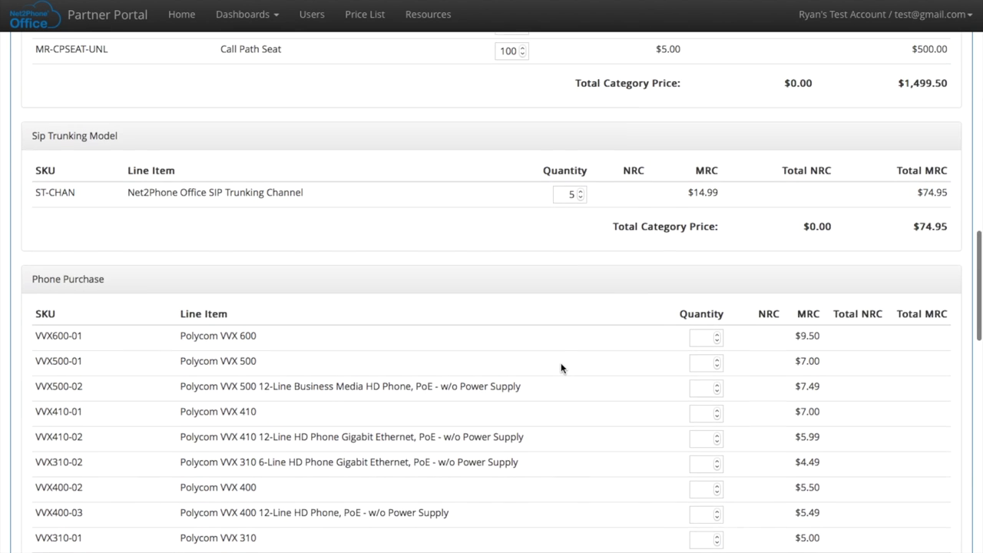
pyautogui.scroll(3, 561, 368)
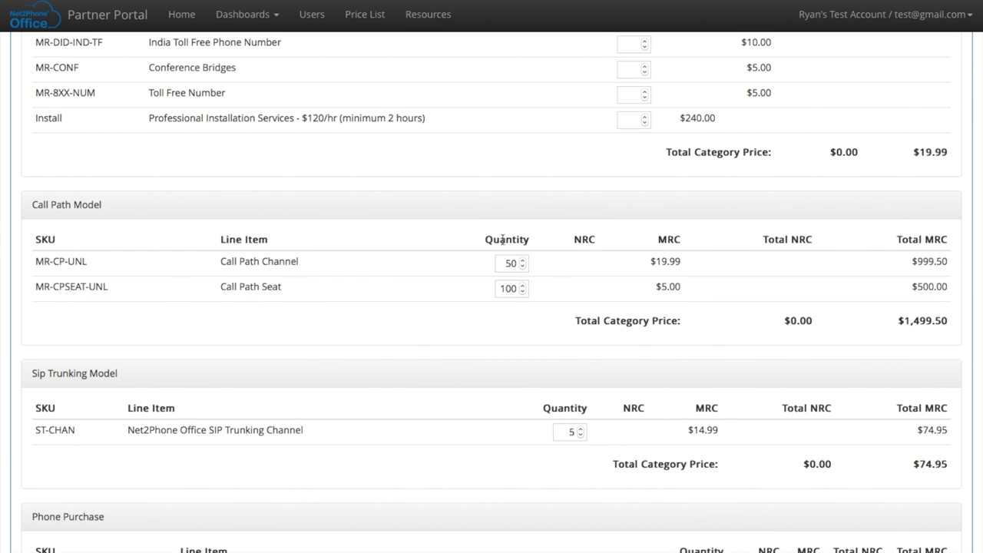
pyautogui.scroll(-12, 491, 249)
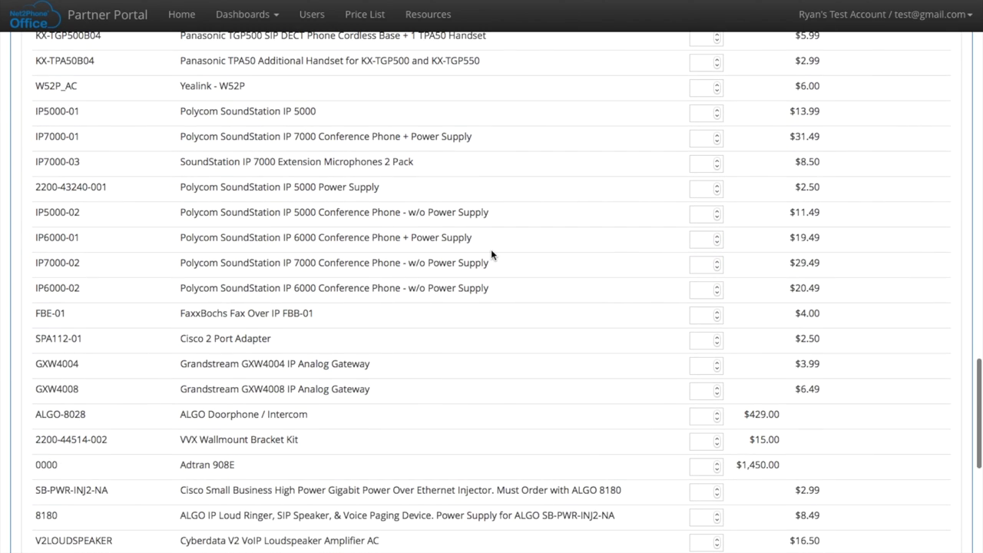
pyautogui.scroll(3, 491, 248)
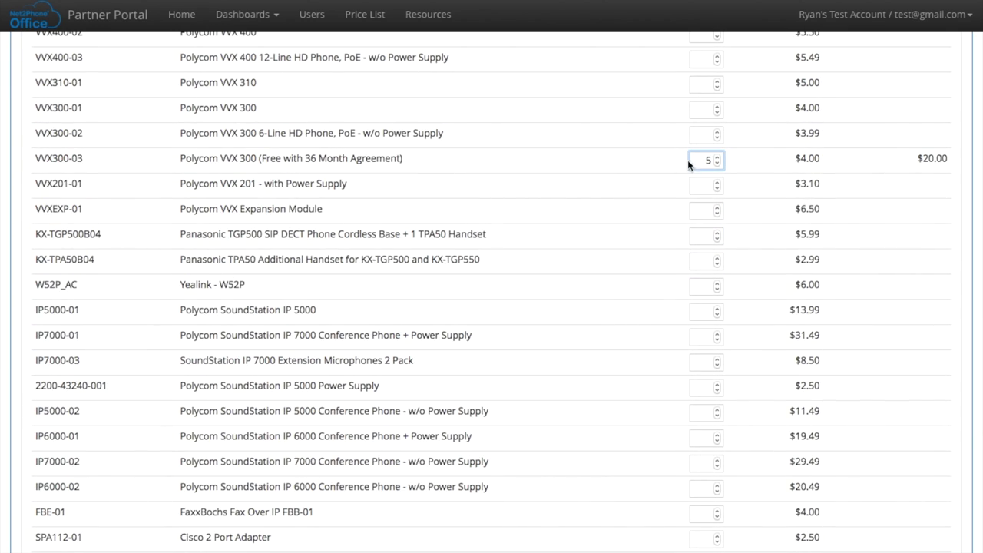
pyautogui.doubleClick(707, 158)
pyautogui.write('55')
pyautogui.scroll(-4, 552, 263)
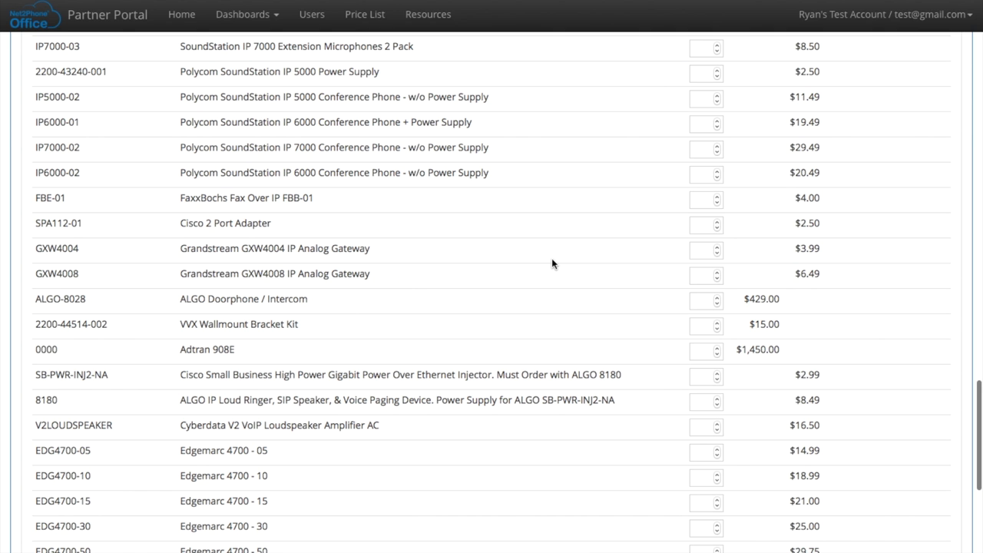
pyautogui.scroll(-2, 551, 263)
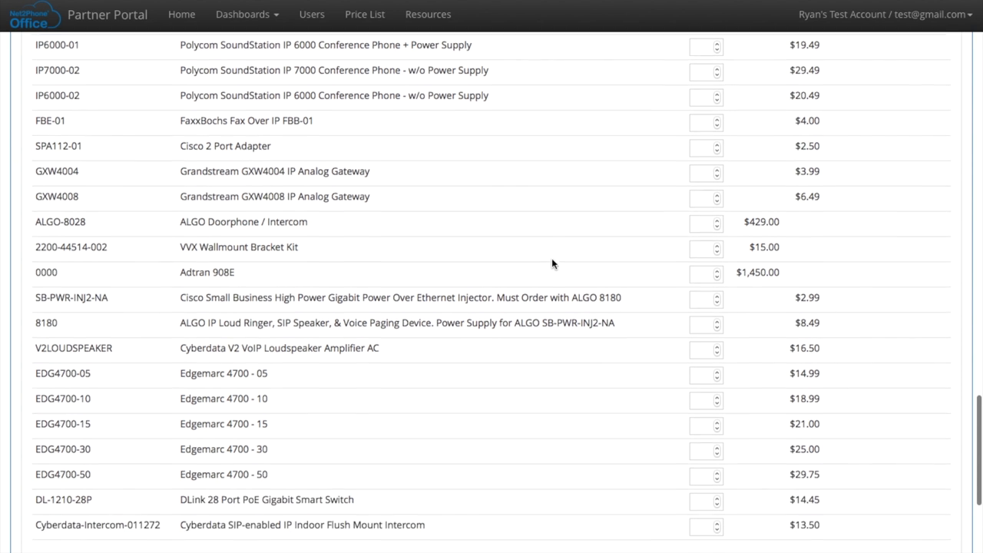
# Enter 55 free Ported Phone Numbers (LNP-01), bringing the invoice total to $1,914.39
pyautogui.scroll(-2, 552, 261)
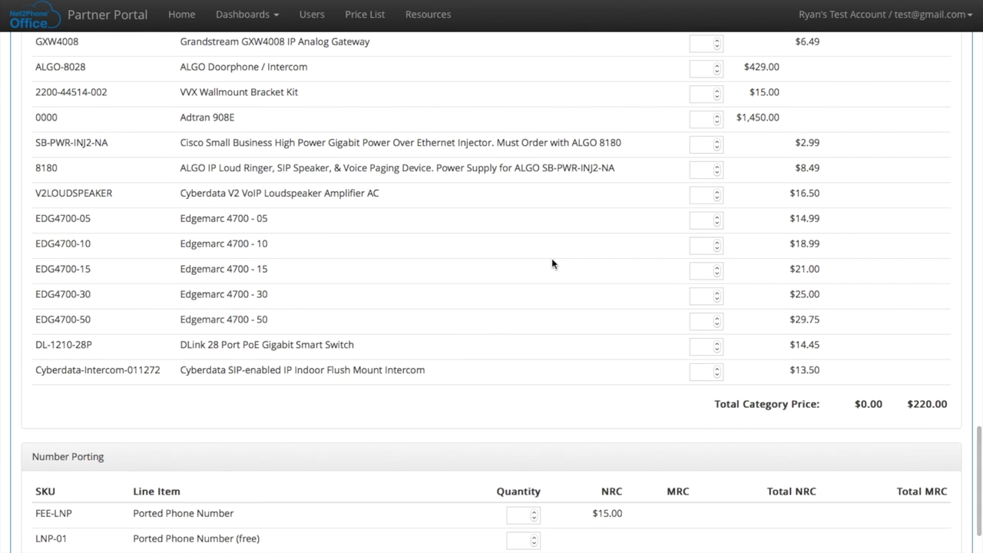
pyautogui.scroll(-1, 552, 261)
pyautogui.scroll(-2, 551, 263)
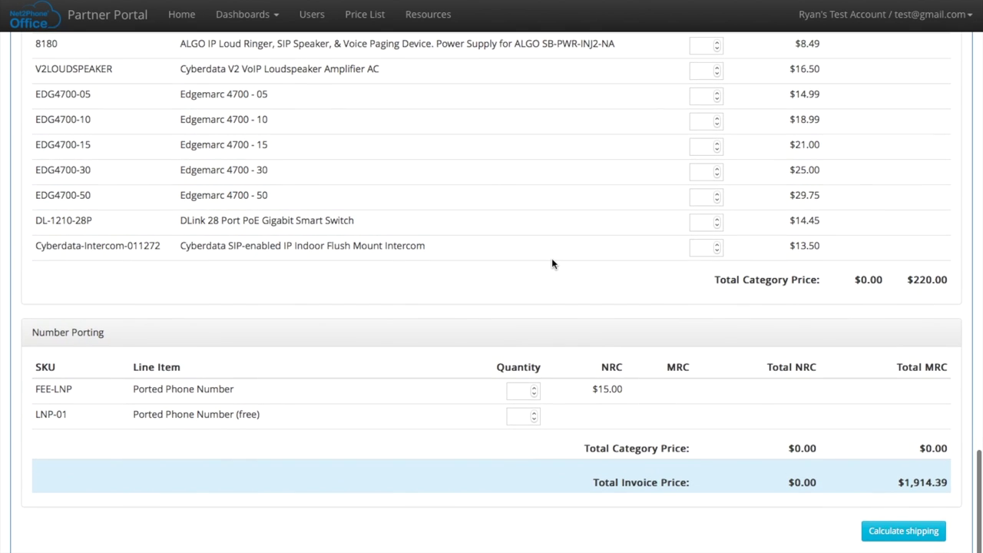
pyautogui.scroll(-1, 551, 259)
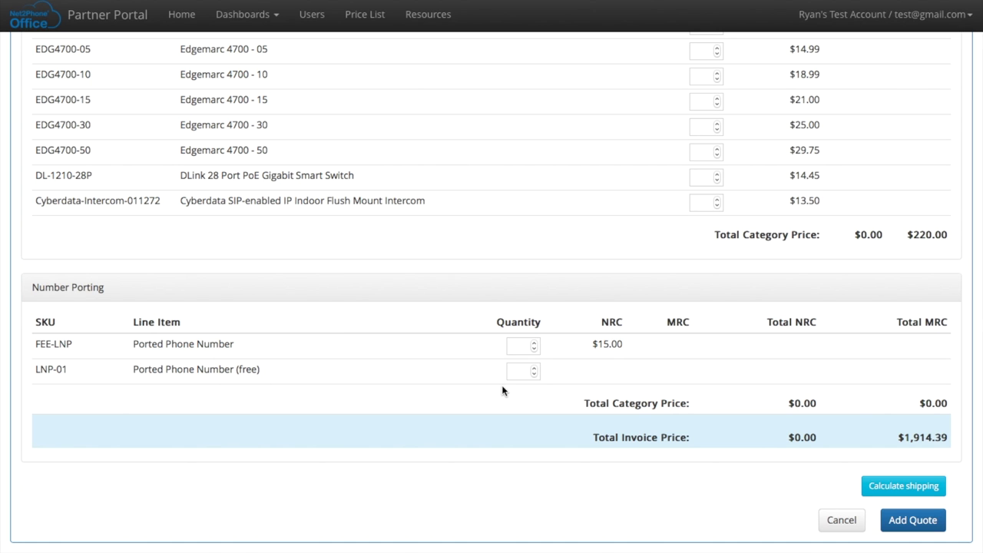
pyautogui.click(524, 371)
pyautogui.write('55')
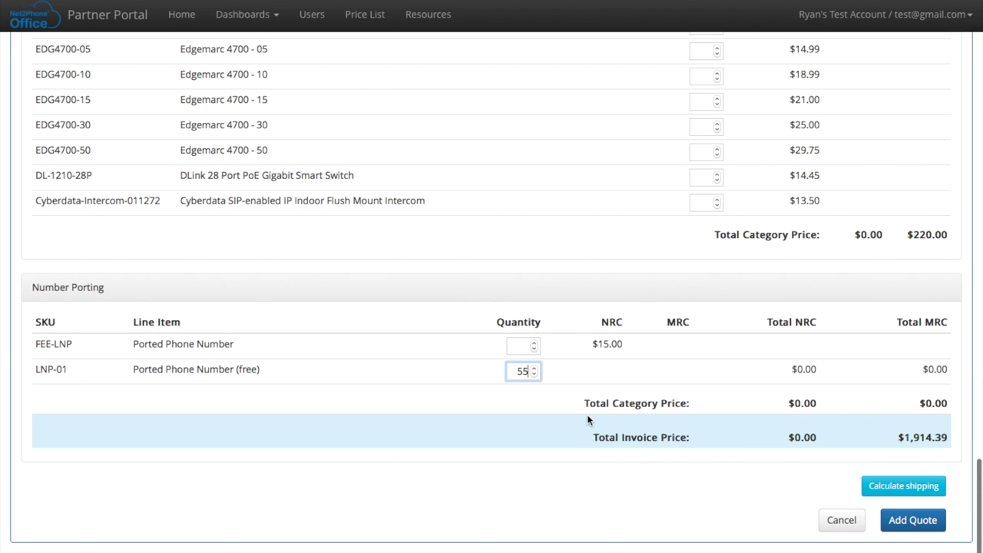
pyautogui.scroll(10, 587, 418)
pyautogui.scroll(12, 587, 418)
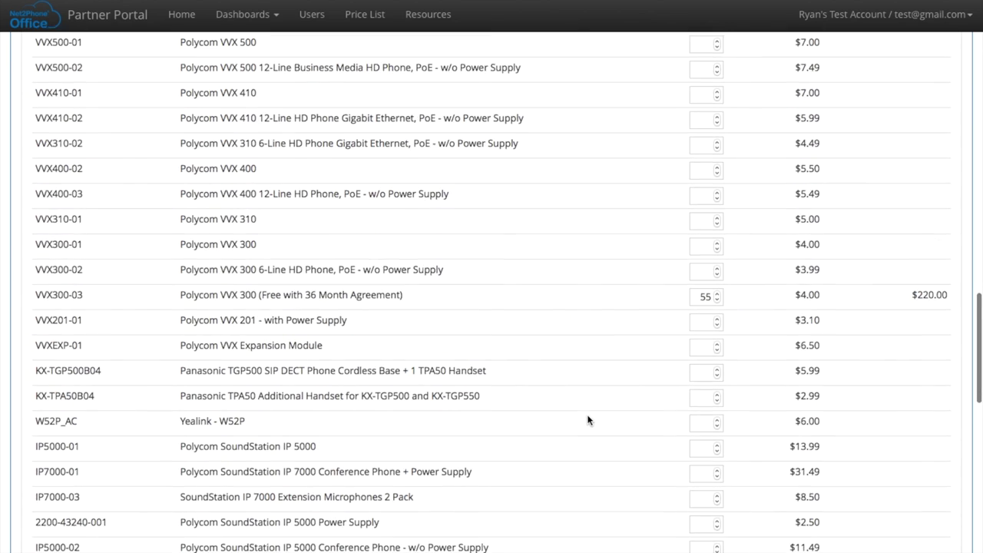
pyautogui.scroll(8, 587, 419)
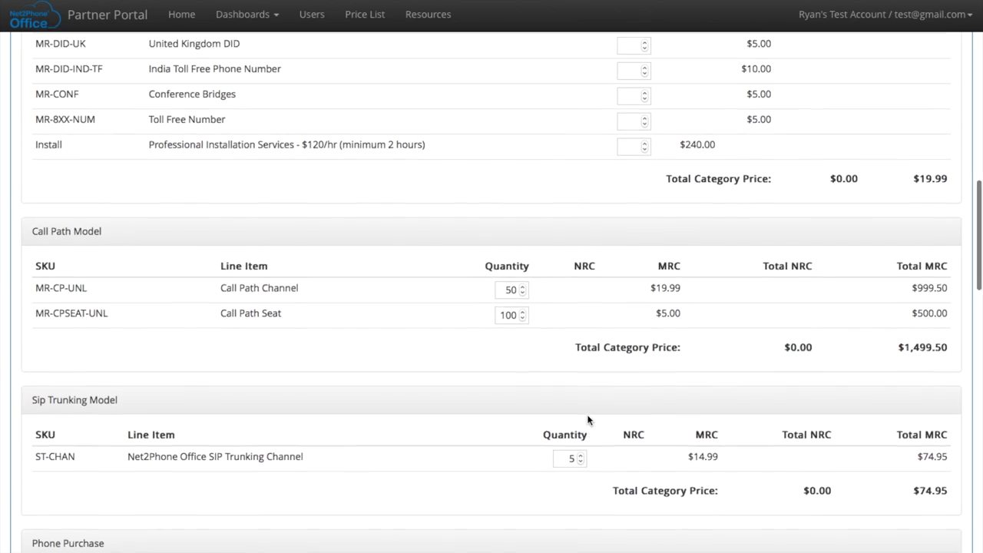
pyautogui.scroll(6, 587, 419)
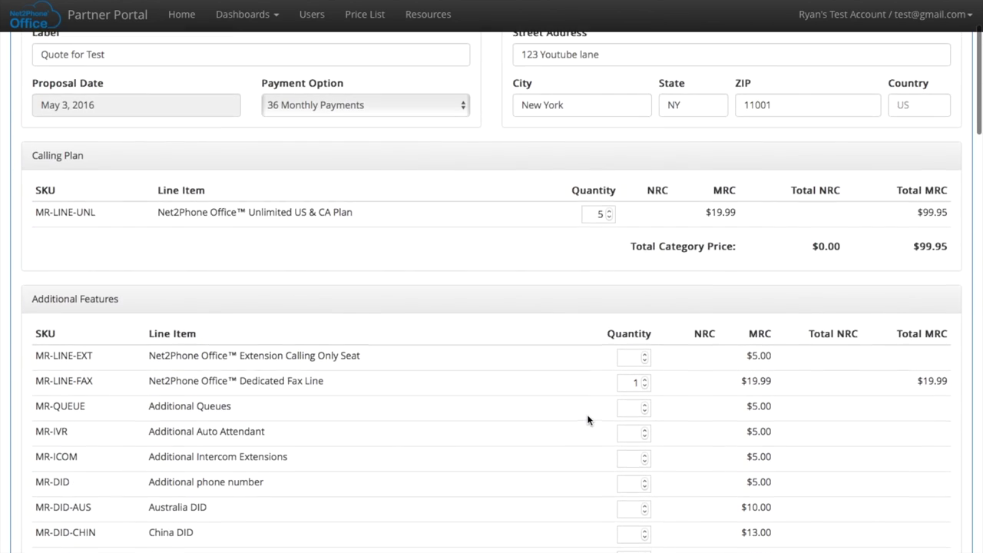
pyautogui.scroll(-5, 587, 419)
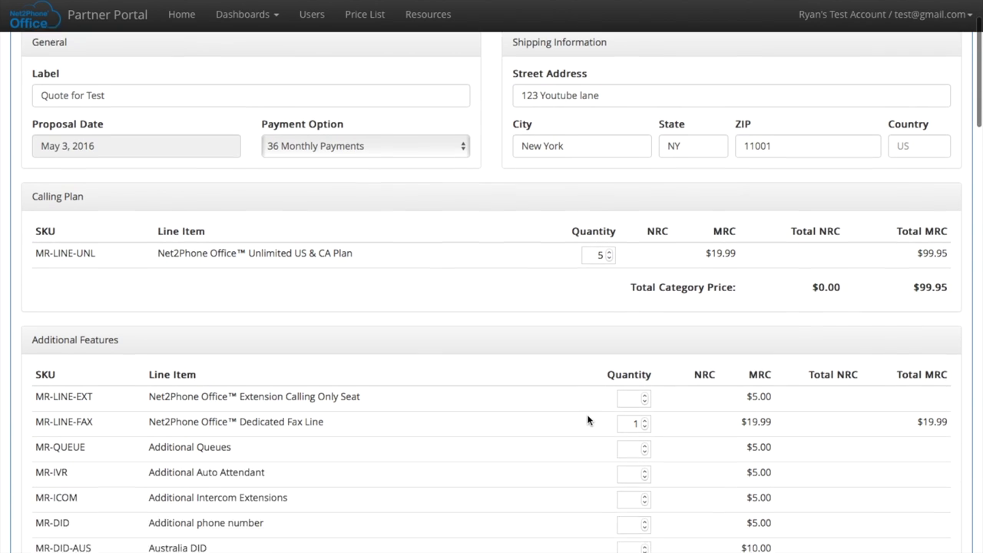
pyautogui.scroll(-10, 587, 419)
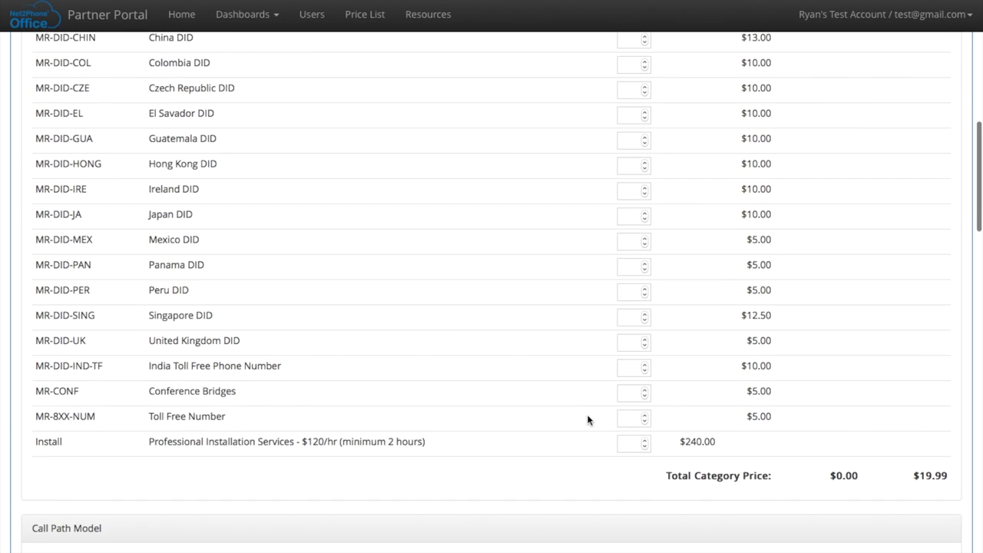
pyautogui.scroll(-9, 588, 419)
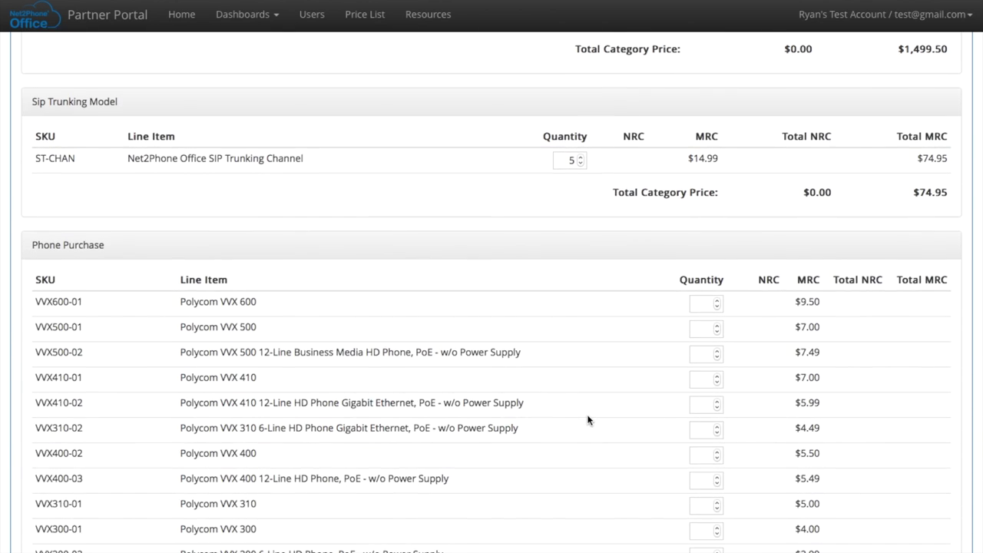
pyautogui.scroll(-7, 588, 419)
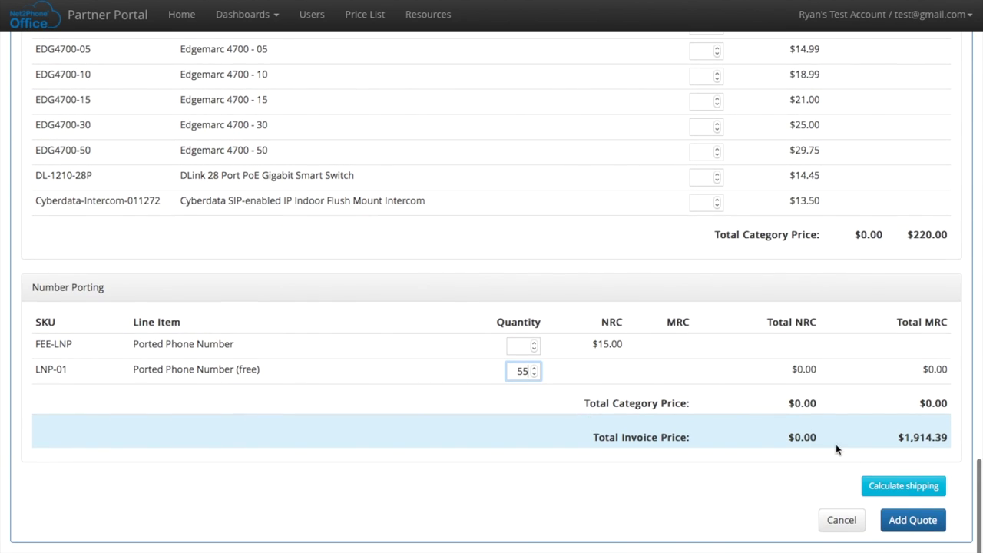
# Add 'Quote for Test' with its 7 line items totaling $1,914.39 per month
pyautogui.click(909, 521)
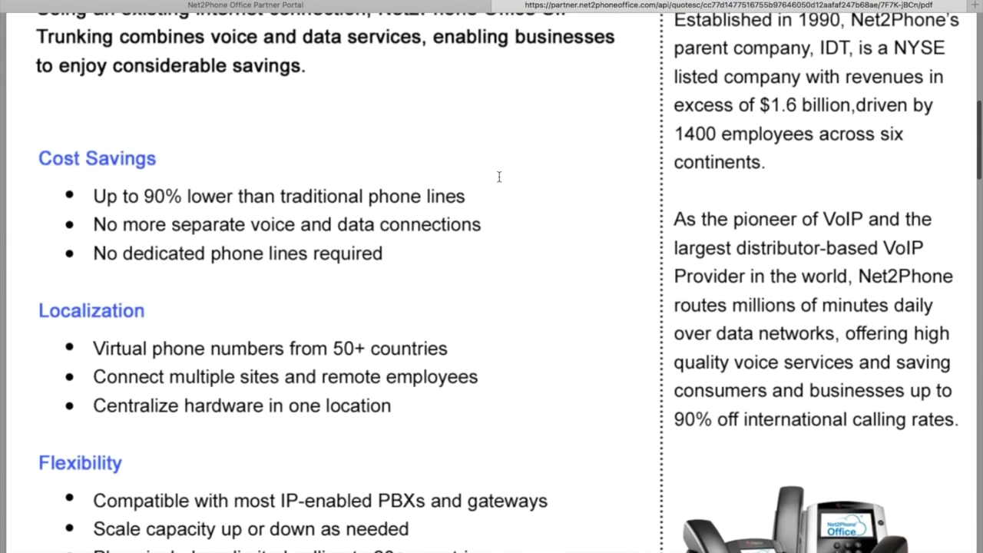
pyautogui.scroll(-9, 499, 178)
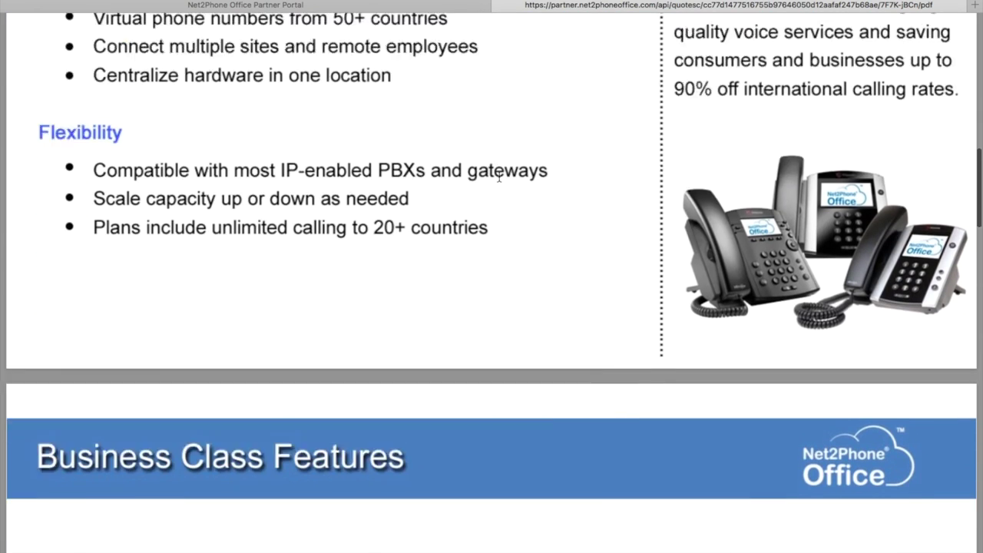
pyautogui.scroll(-4, 499, 177)
pyautogui.scroll(-5, 499, 177)
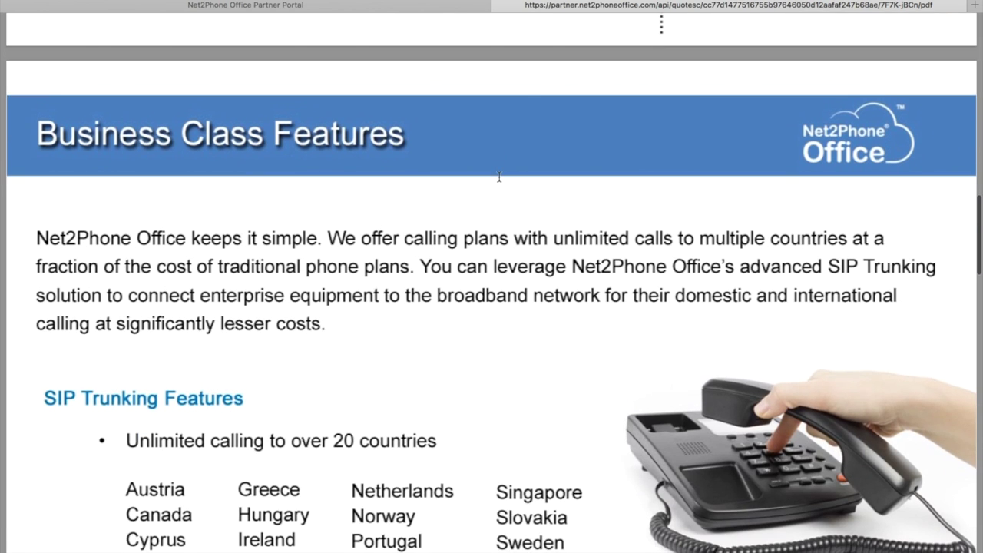
pyautogui.scroll(-3, 500, 178)
pyautogui.scroll(-3, 500, 178)
pyautogui.scroll(-5, 499, 178)
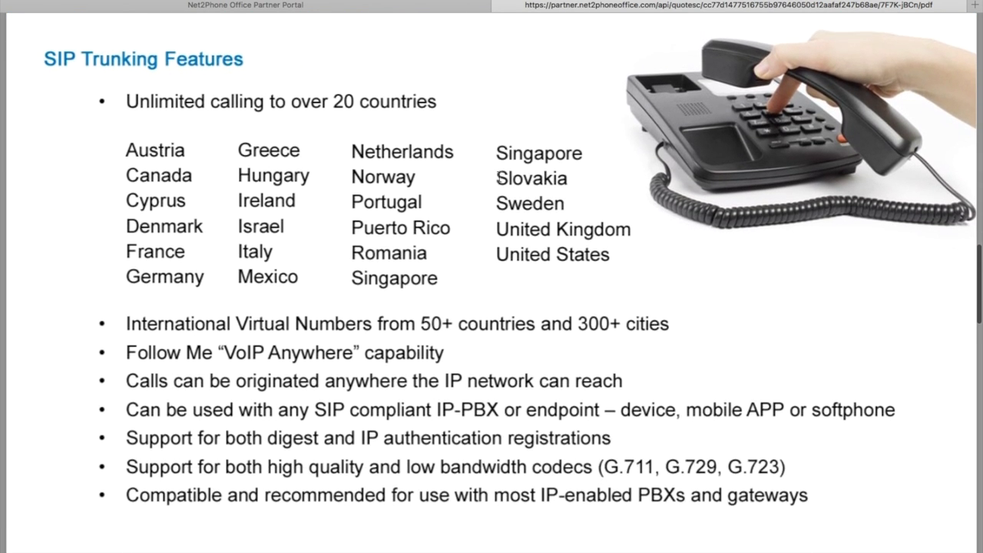
pyautogui.scroll(-2, 498, 175)
pyautogui.scroll(-3, 499, 176)
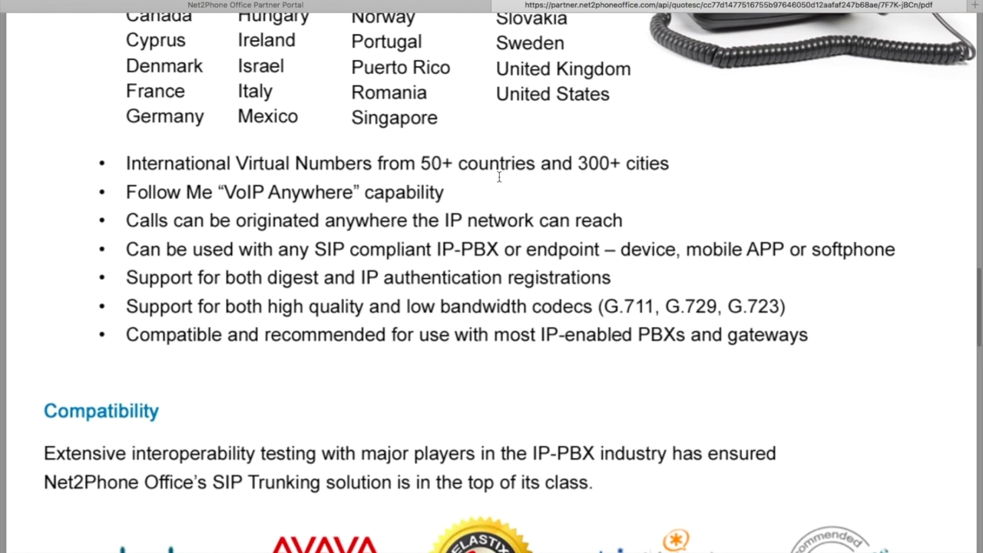
pyautogui.scroll(-2, 499, 178)
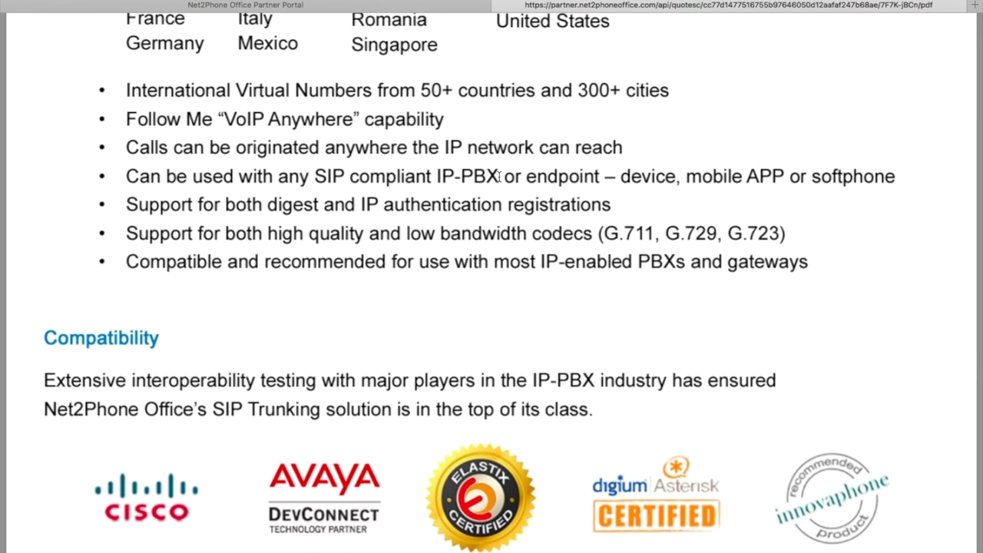
pyautogui.scroll(-3, 499, 178)
pyautogui.scroll(-5, 498, 178)
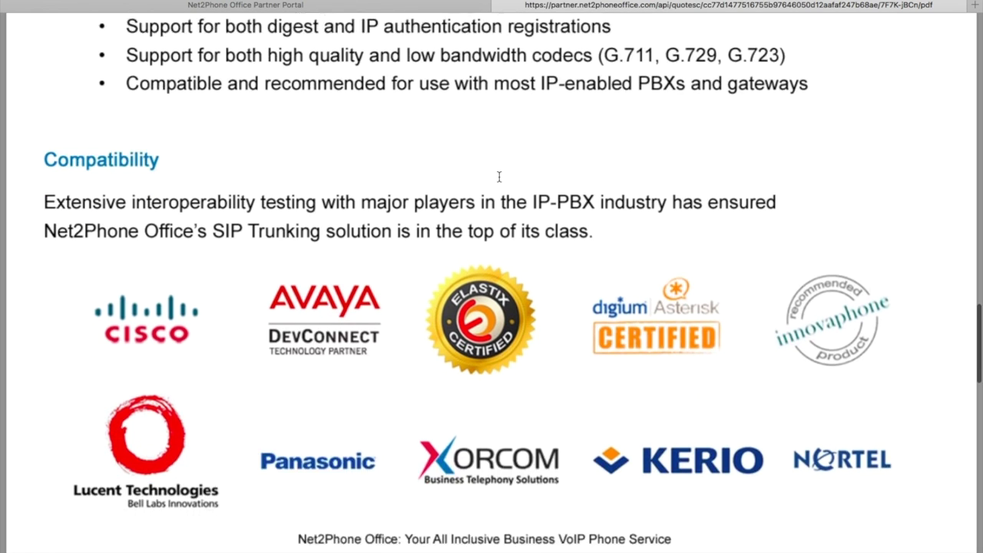
pyautogui.scroll(-5, 498, 177)
pyautogui.scroll(-8, 498, 178)
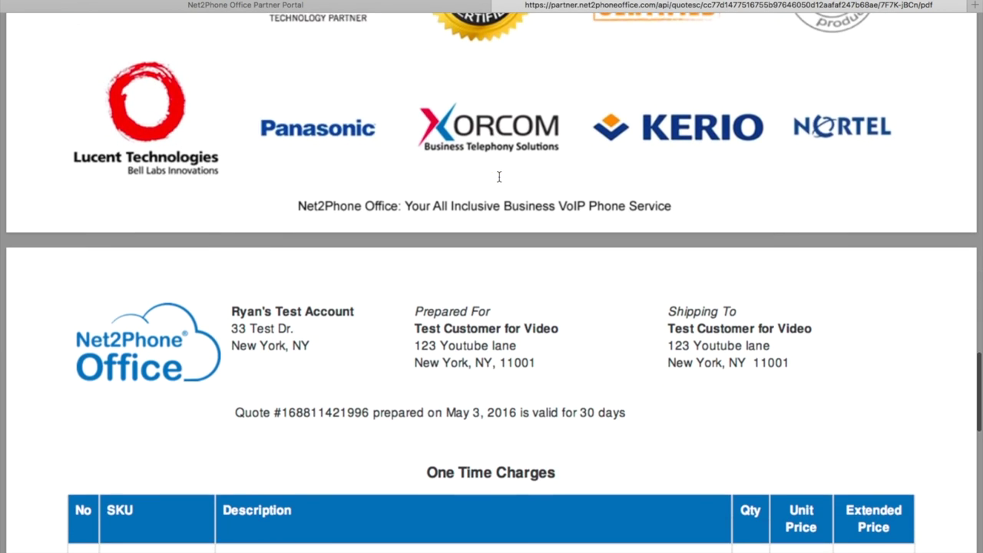
pyautogui.scroll(-2, 499, 177)
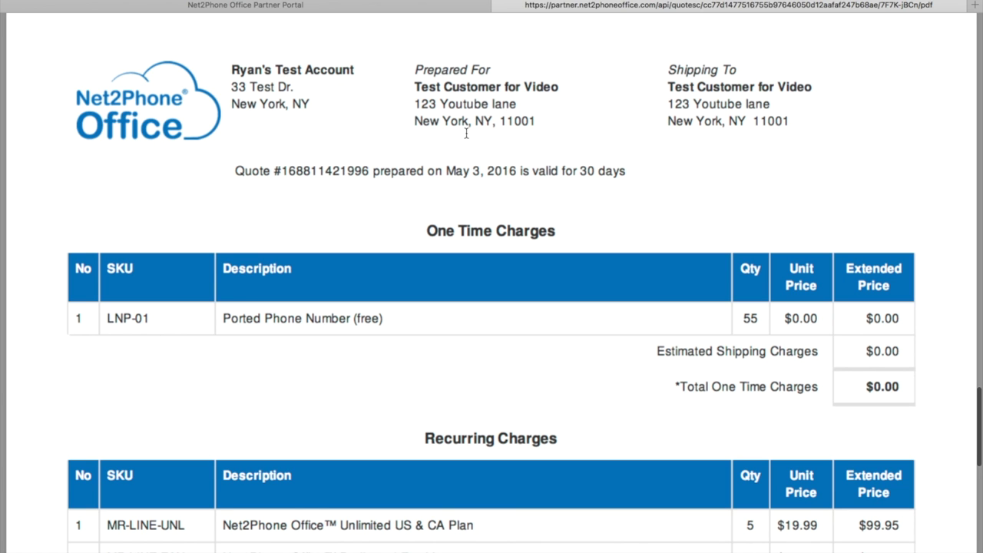
pyautogui.scroll(-3, 711, 143)
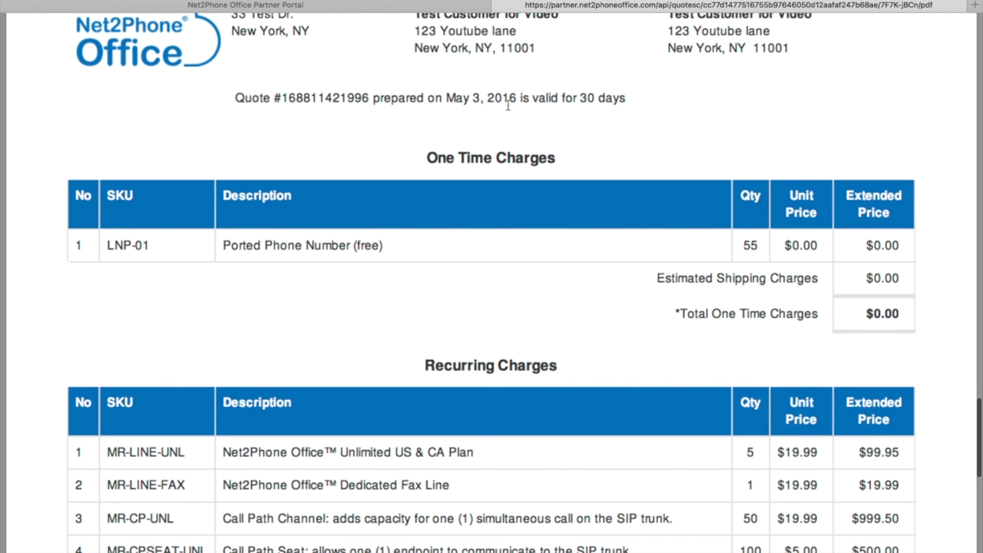
pyautogui.scroll(-5, 625, 119)
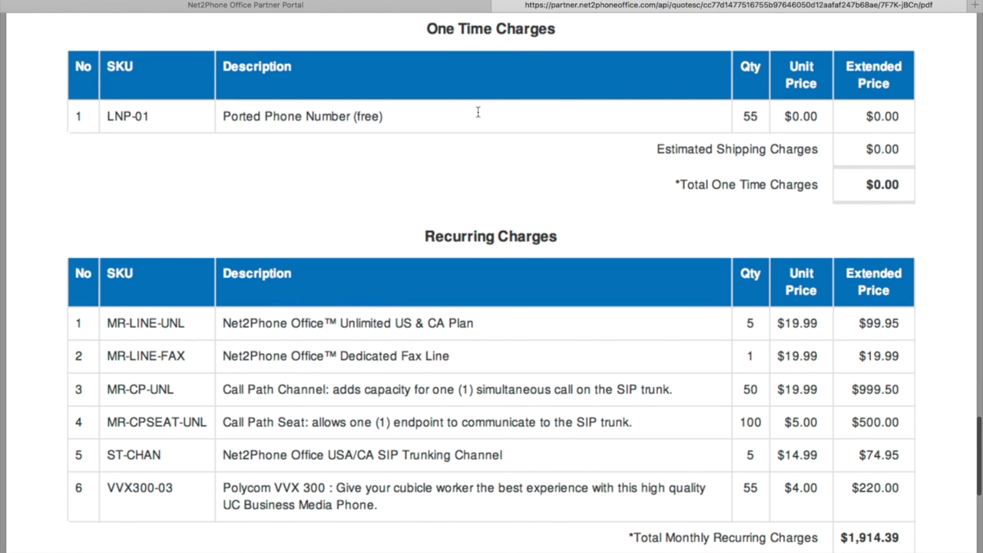
pyautogui.scroll(-5, 398, 153)
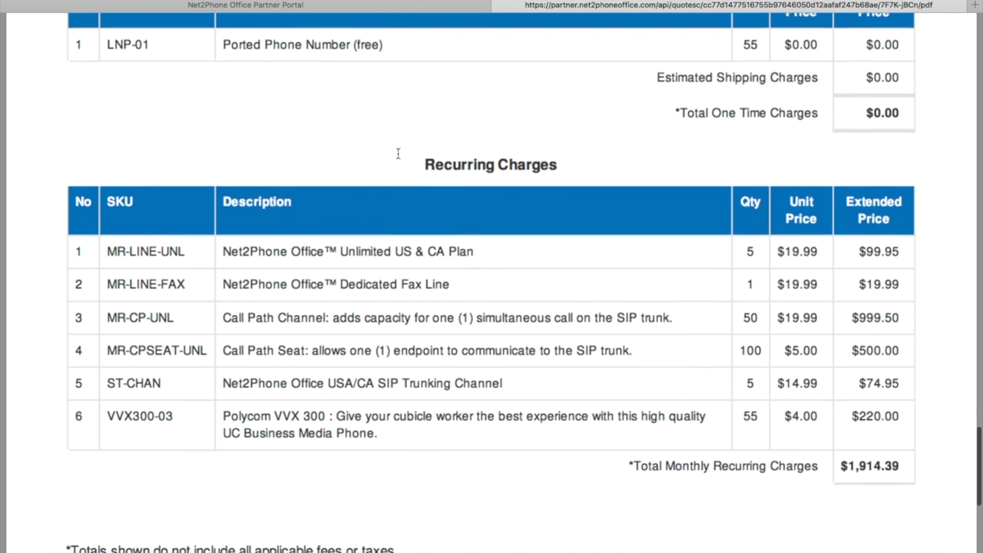
pyautogui.scroll(-2, 390, 187)
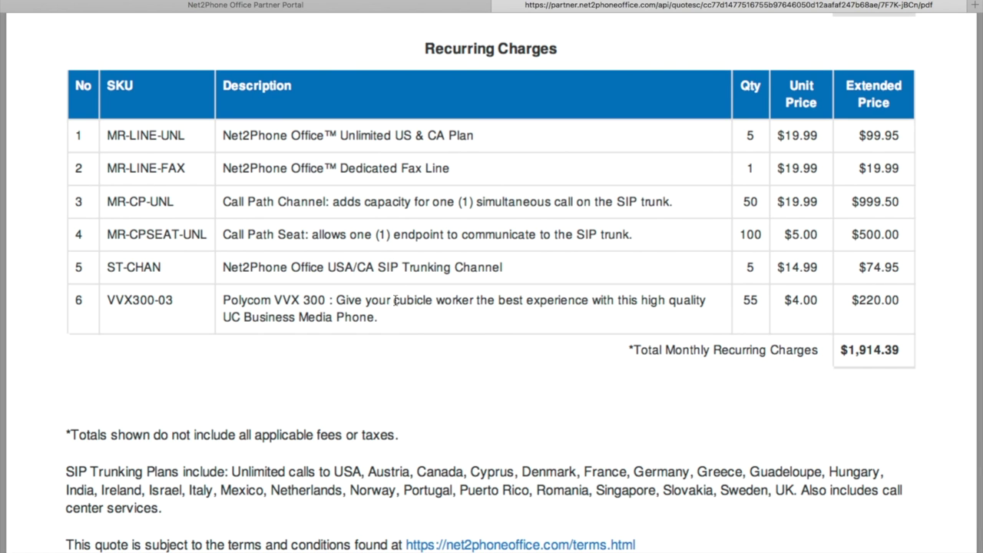
pyautogui.scroll(-5, 396, 308)
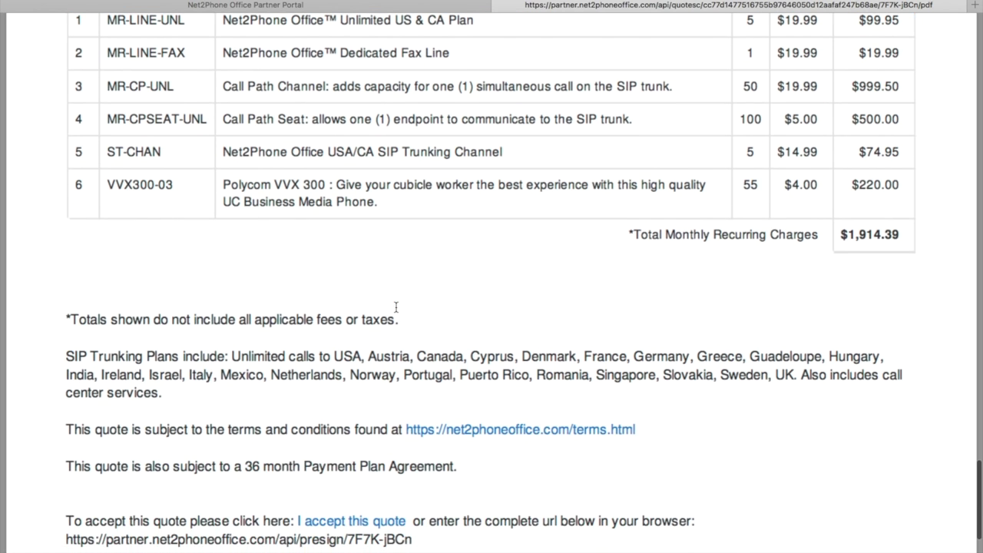
pyautogui.scroll(-4, 396, 307)
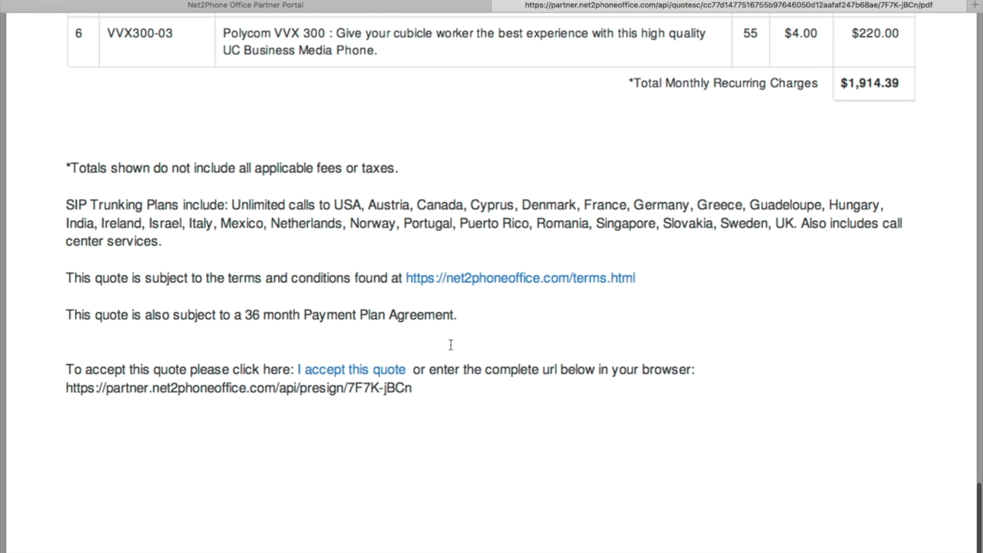
pyautogui.scroll(-2, 475, 428)
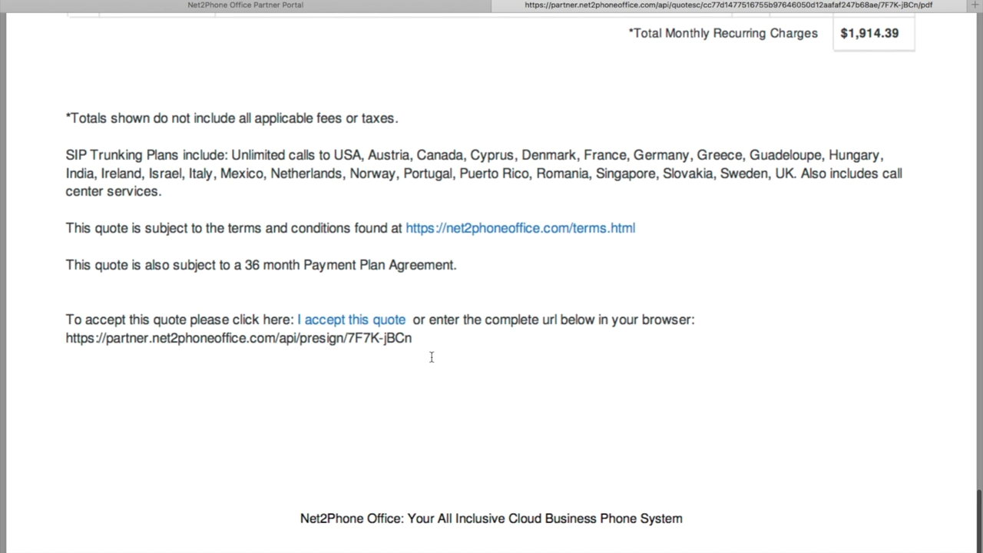
pyautogui.scroll(6, 616, 164)
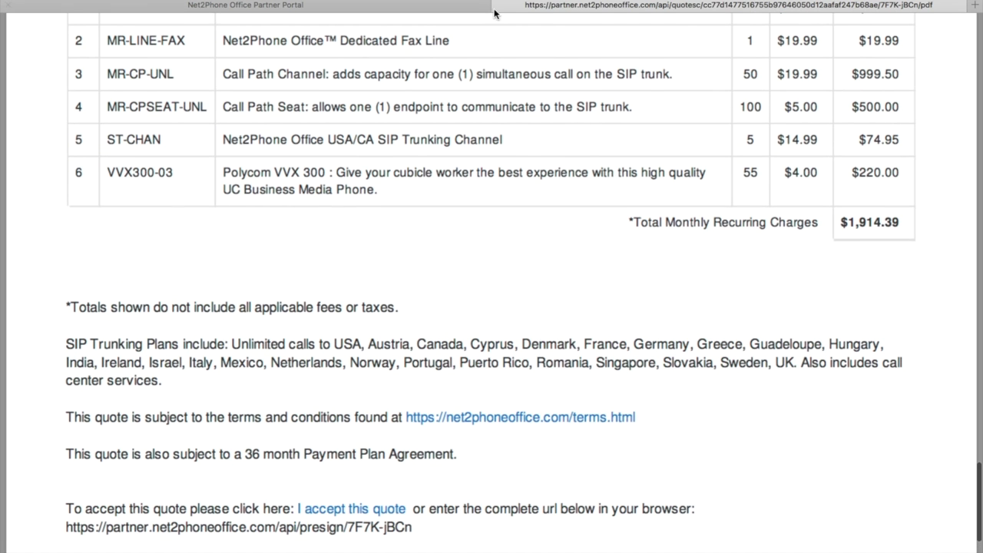
# Close the quote PDF, check Test Customer for Video's page, and return to the home customer list
pyautogui.click(499, 7)
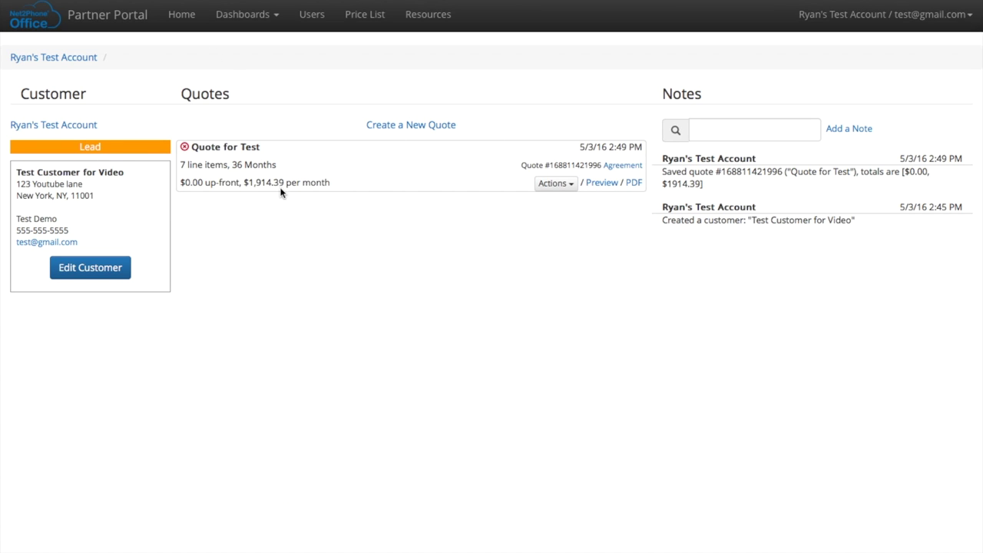
pyautogui.click(183, 15)
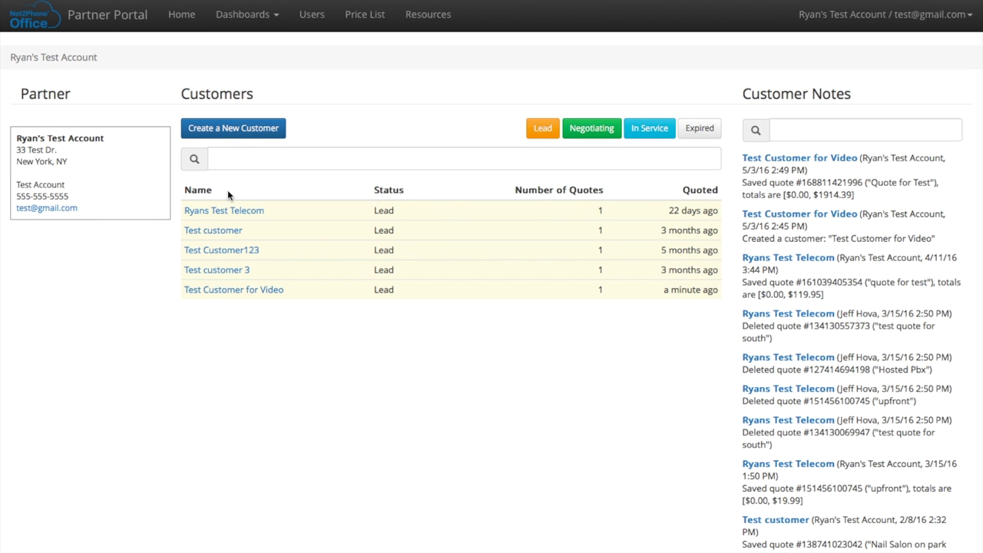
pyautogui.click(230, 290)
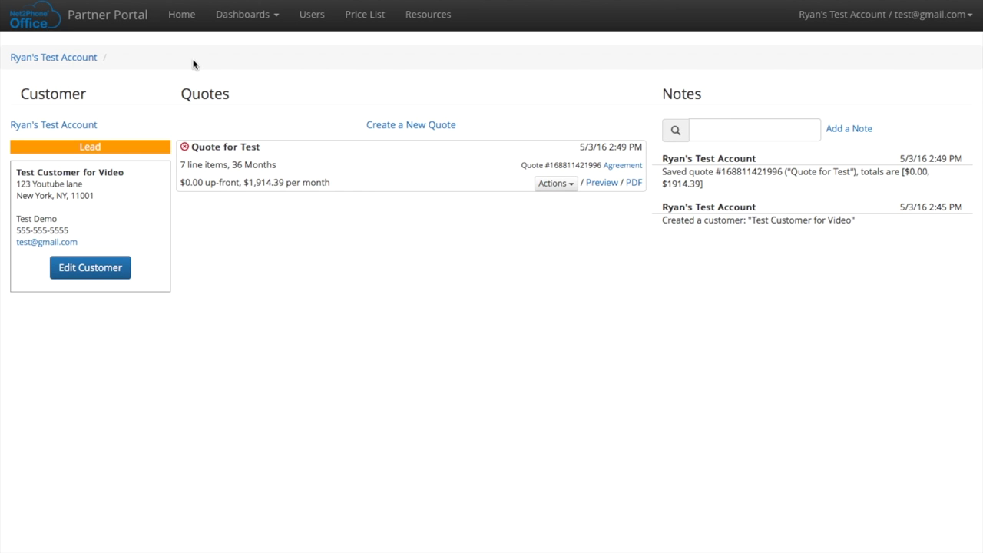
pyautogui.click(194, 21)
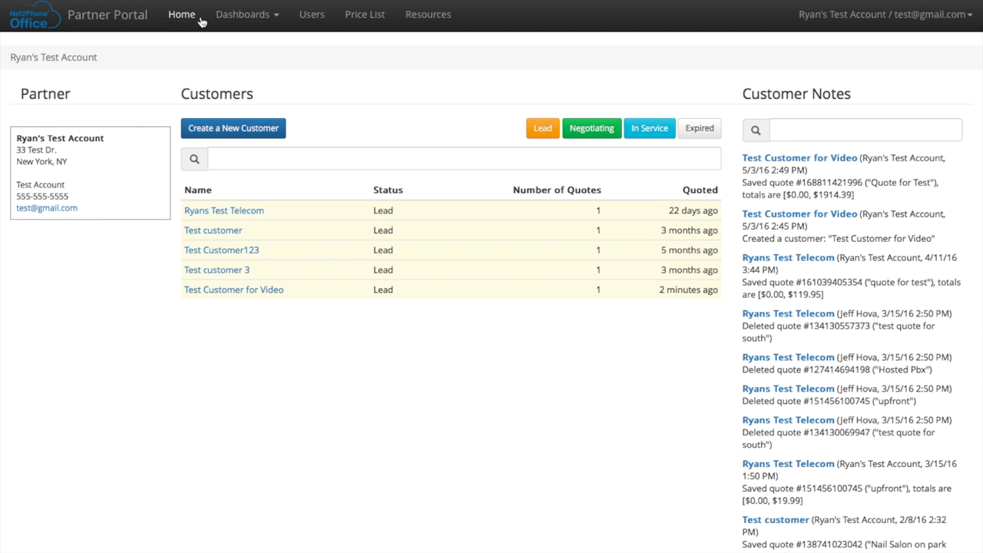
pyautogui.click(234, 17)
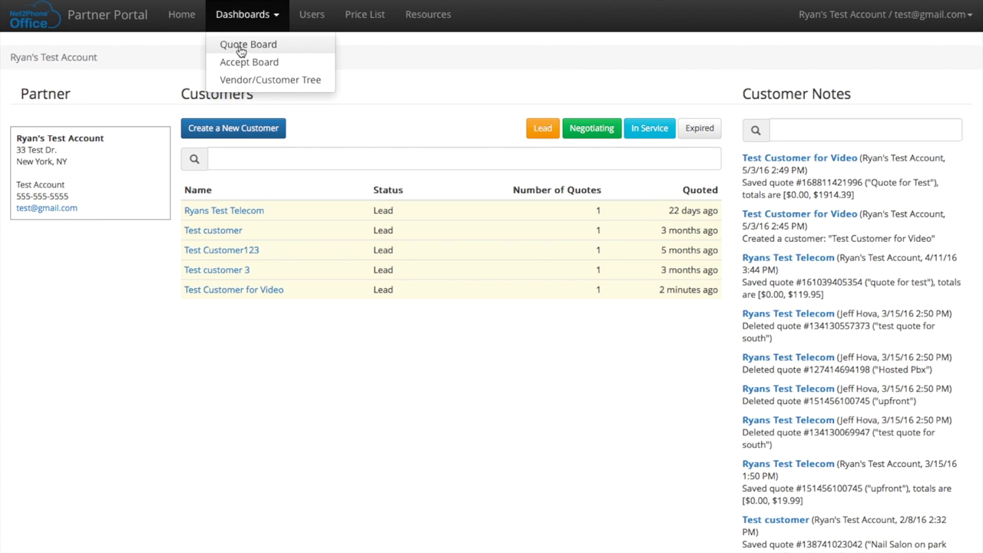
# View the Quote Board (opening Test Customer for Video), Accept Board and Vendor/Customer Tree dashboards
pyautogui.click(240, 48)
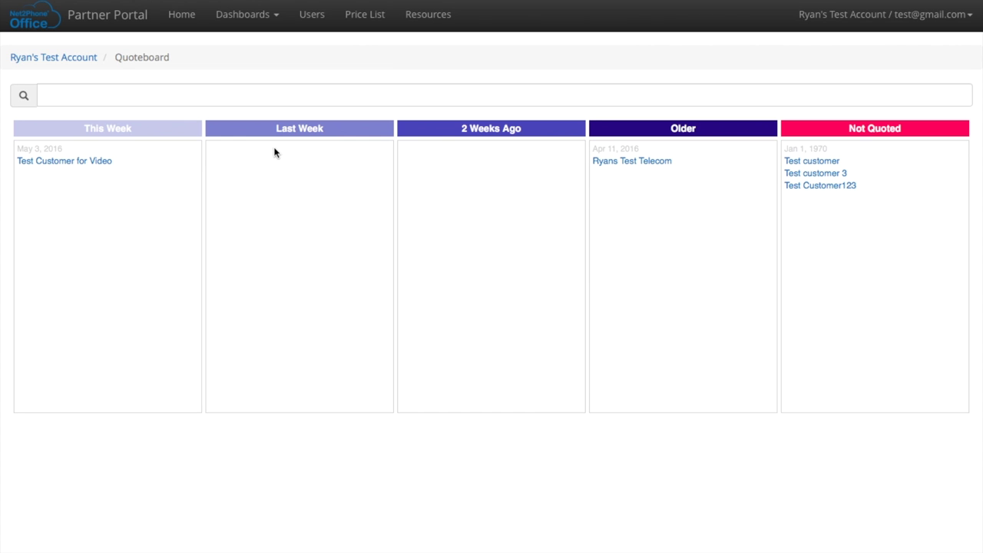
pyautogui.click(82, 161)
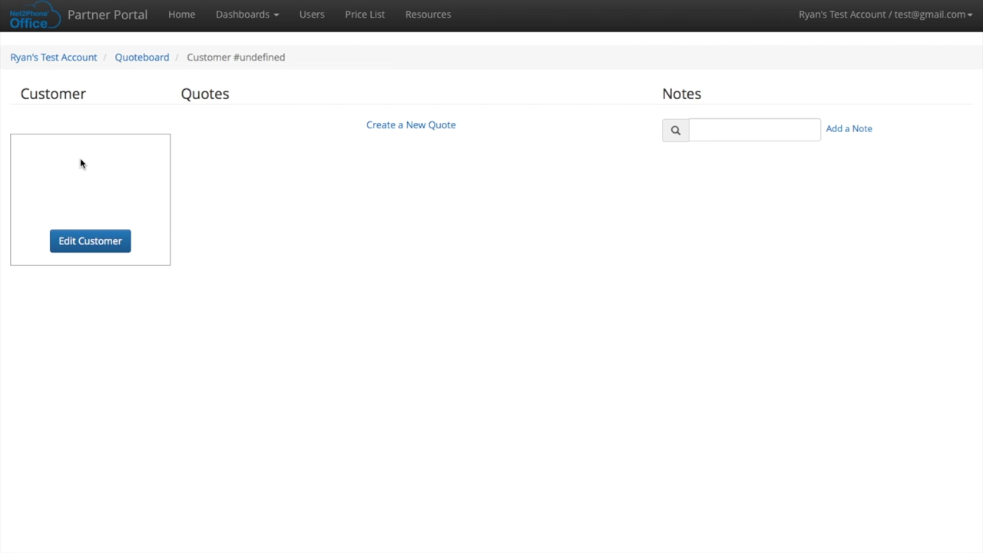
pyautogui.click(242, 14)
pyautogui.click(239, 61)
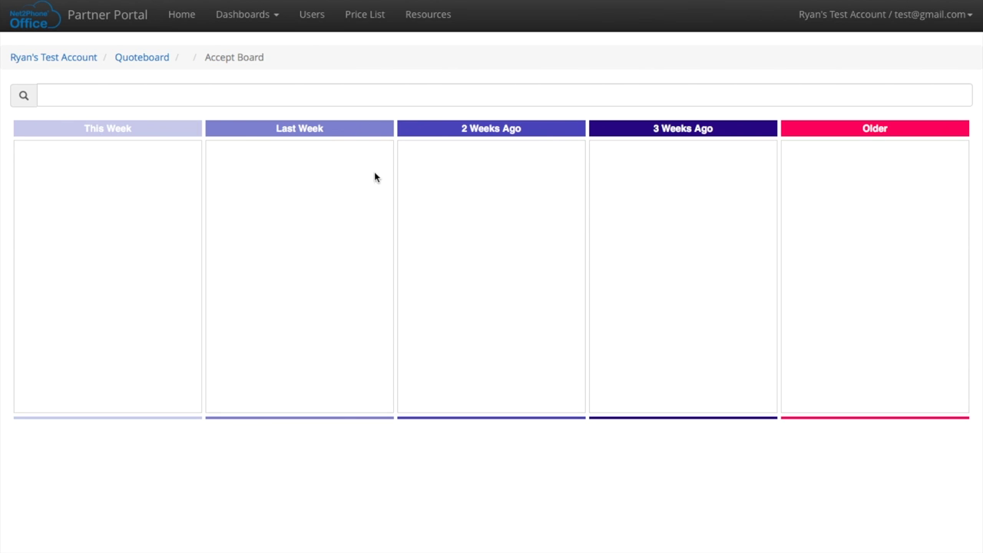
pyautogui.click(236, 15)
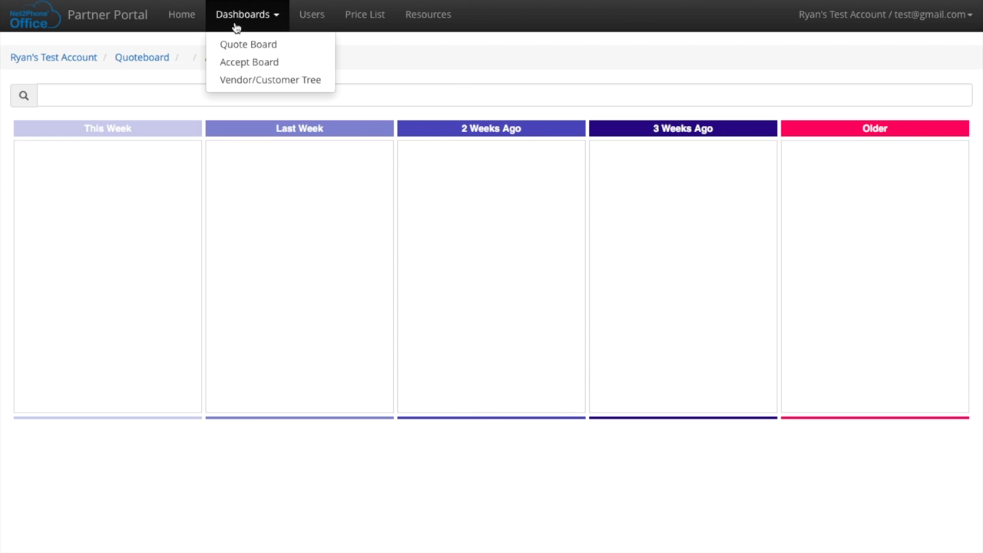
pyautogui.click(246, 81)
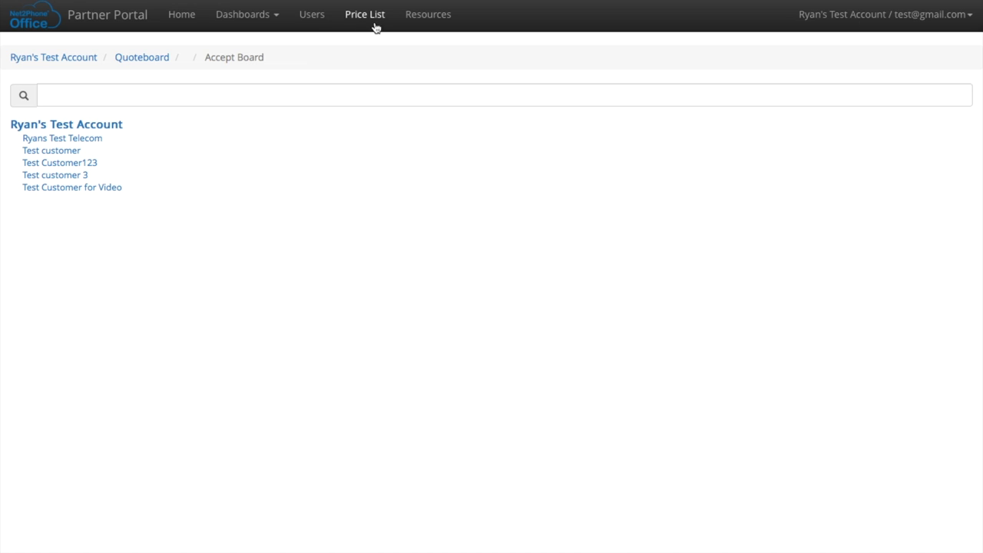
pyautogui.click(319, 18)
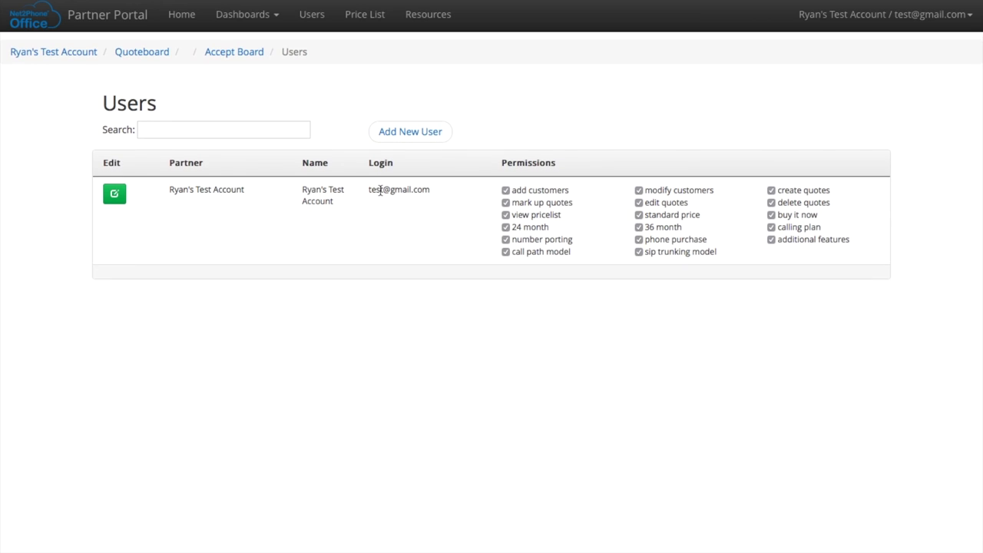
# Start a new user and clear the autofilled login address
pyautogui.click(404, 137)
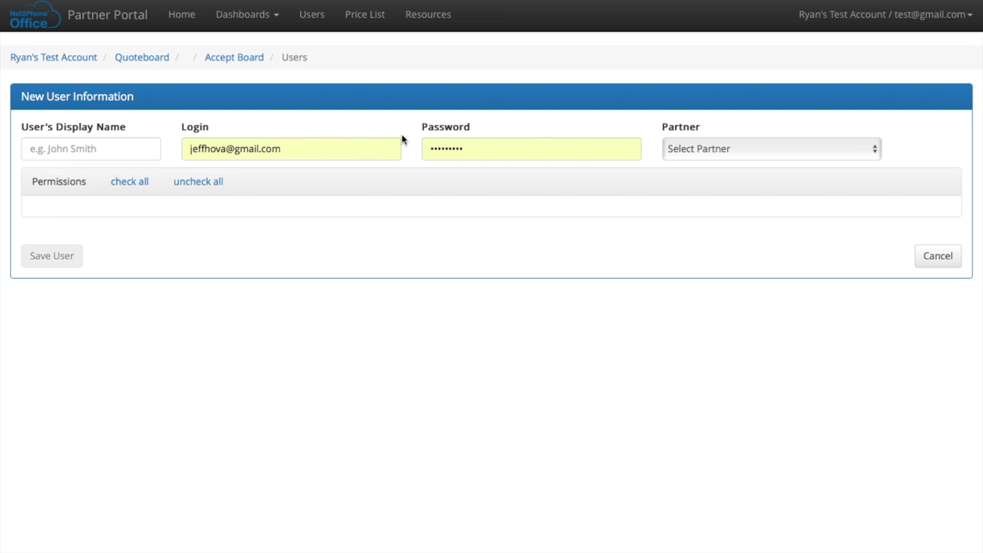
pyautogui.moveTo(323, 147); pyautogui.dragTo(112, 144)
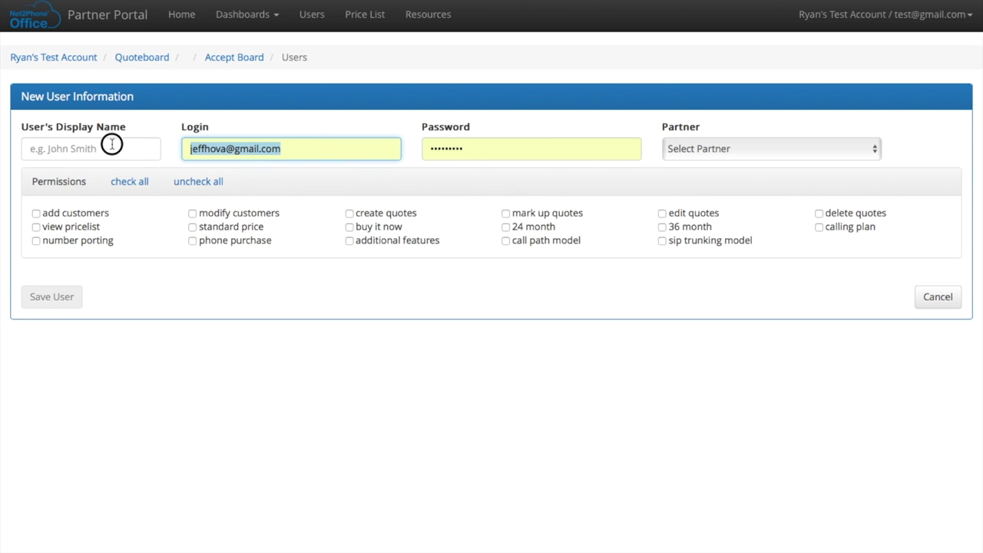
pyautogui.press('BackSpace')
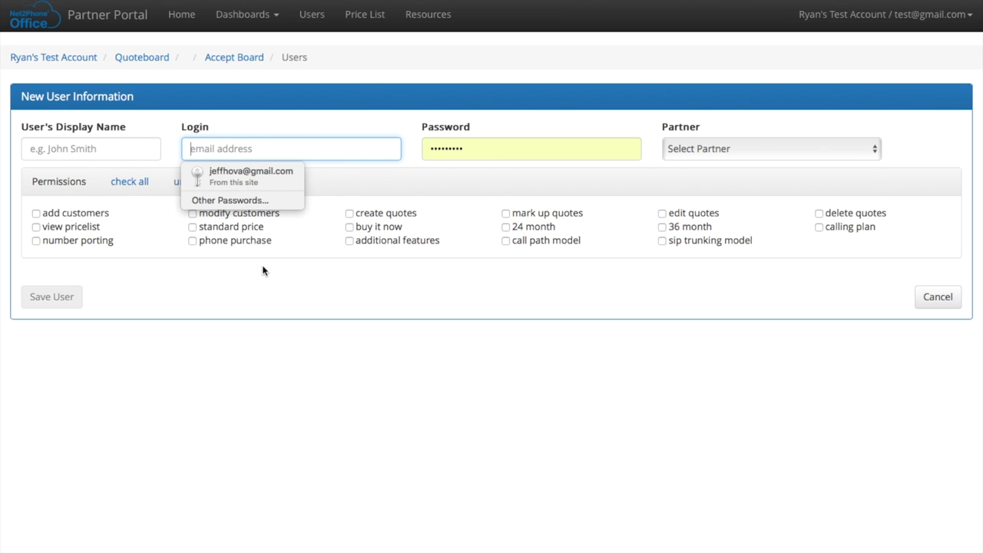
pyautogui.click(263, 269)
# Inspect the name, login and password fields and the Partner choices without selecting one
pyautogui.click(59, 151)
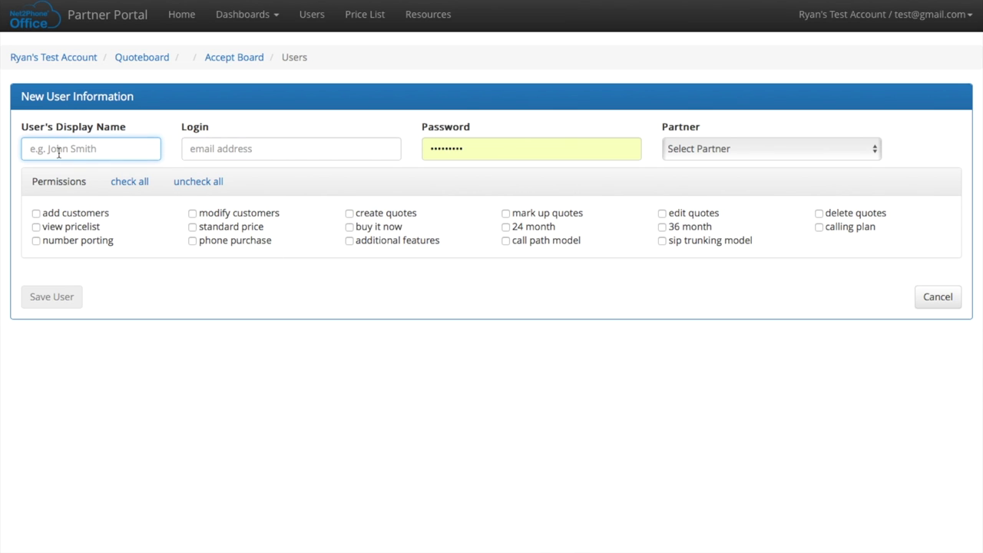
pyautogui.click(243, 148)
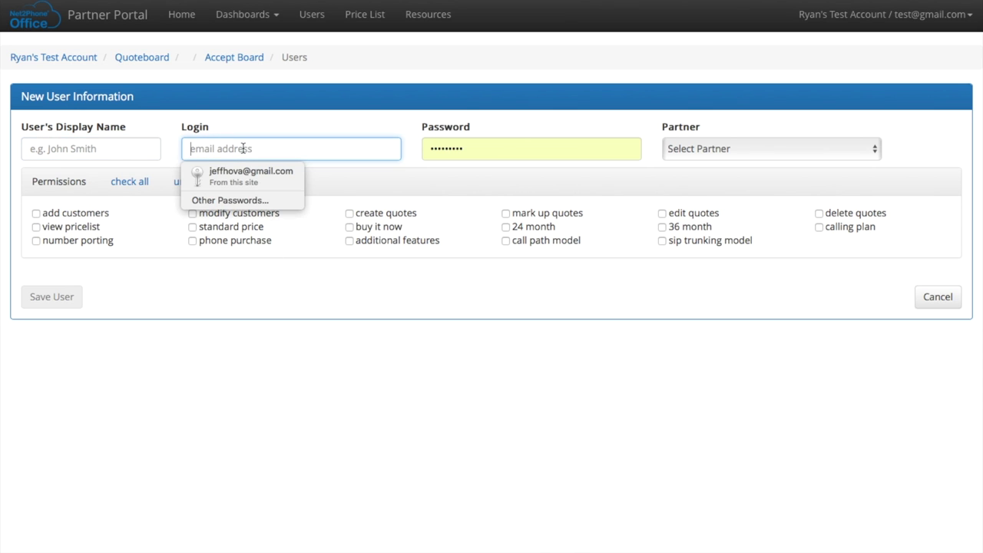
pyautogui.click(501, 151)
pyautogui.click(682, 146)
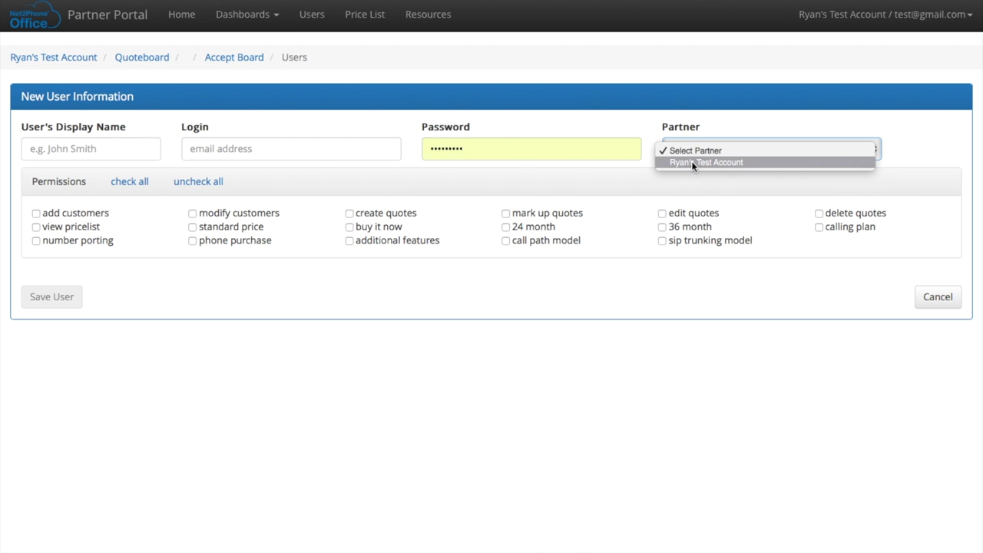
pyautogui.click(693, 94)
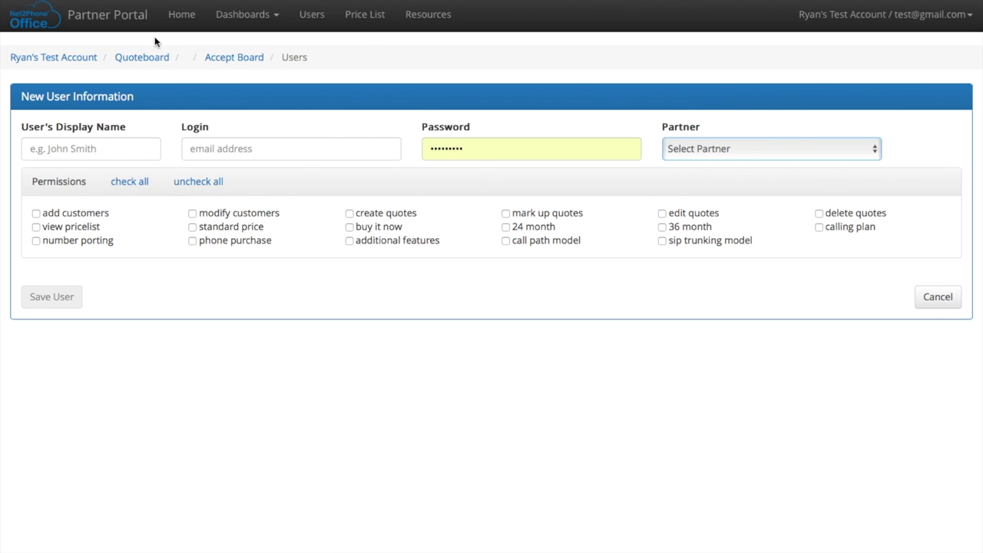
# Leave the form for the Users list, declining Safari's password save, then view the Price List
pyautogui.click(313, 15)
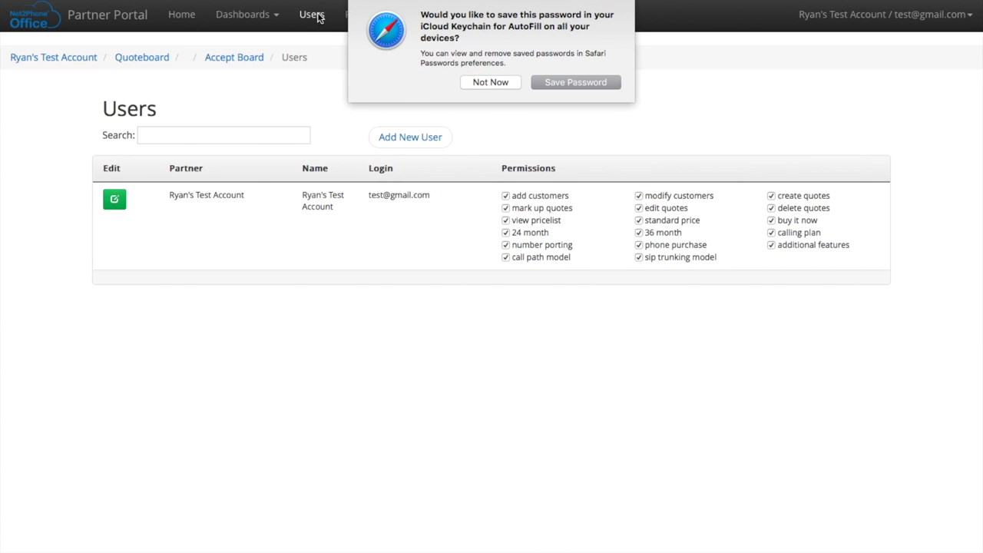
pyautogui.click(492, 82)
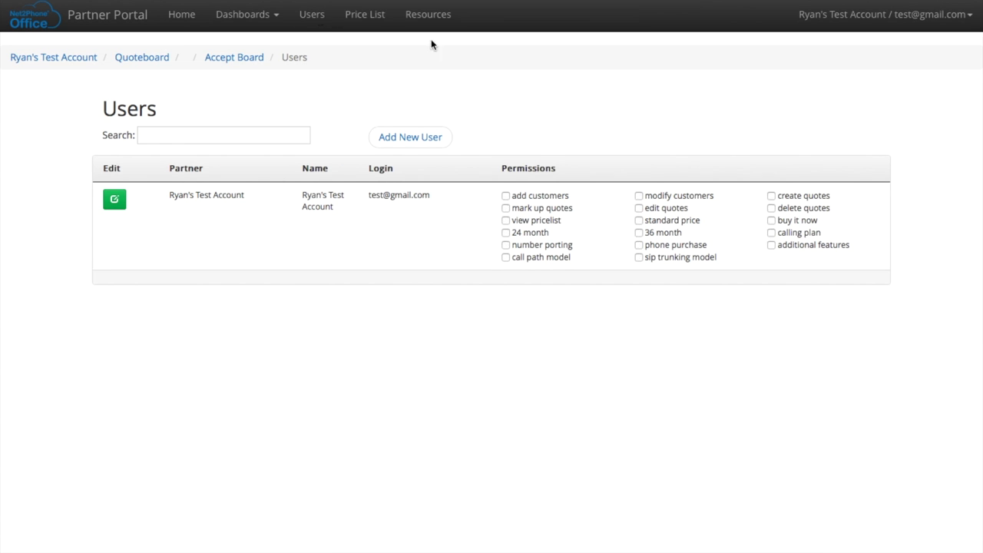
pyautogui.click(369, 15)
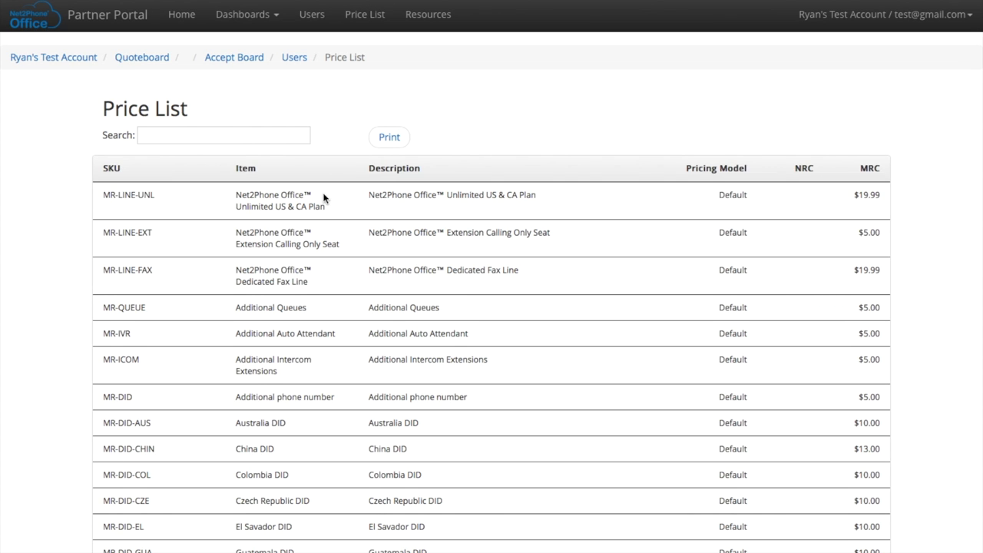
pyautogui.scroll(-4, 323, 198)
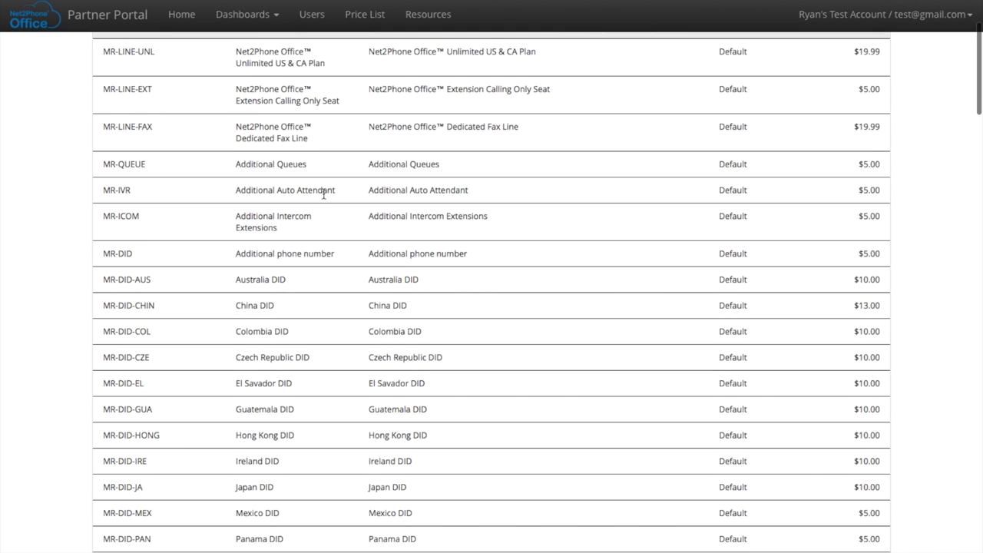
pyautogui.scroll(-10, 324, 196)
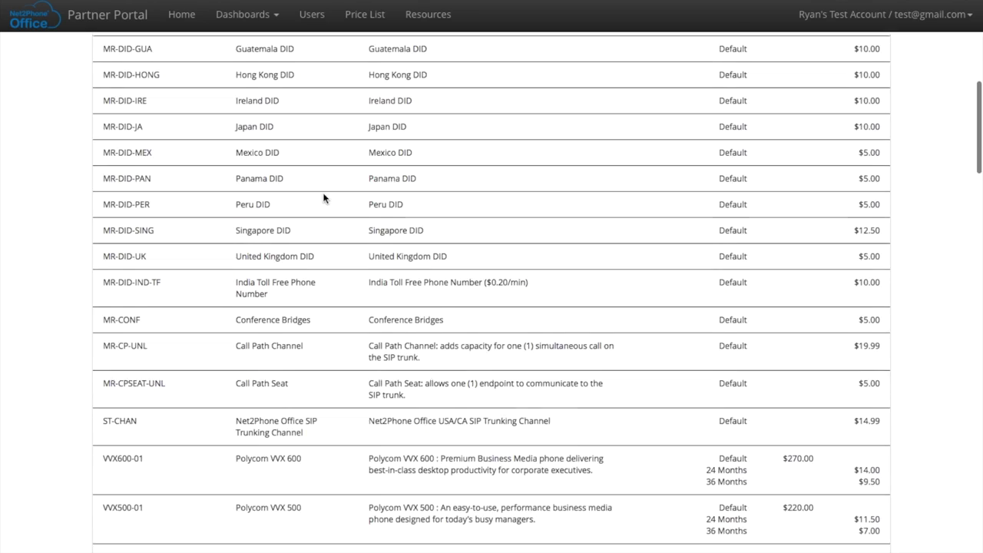
pyautogui.scroll(-4, 323, 198)
pyautogui.scroll(-12, 323, 198)
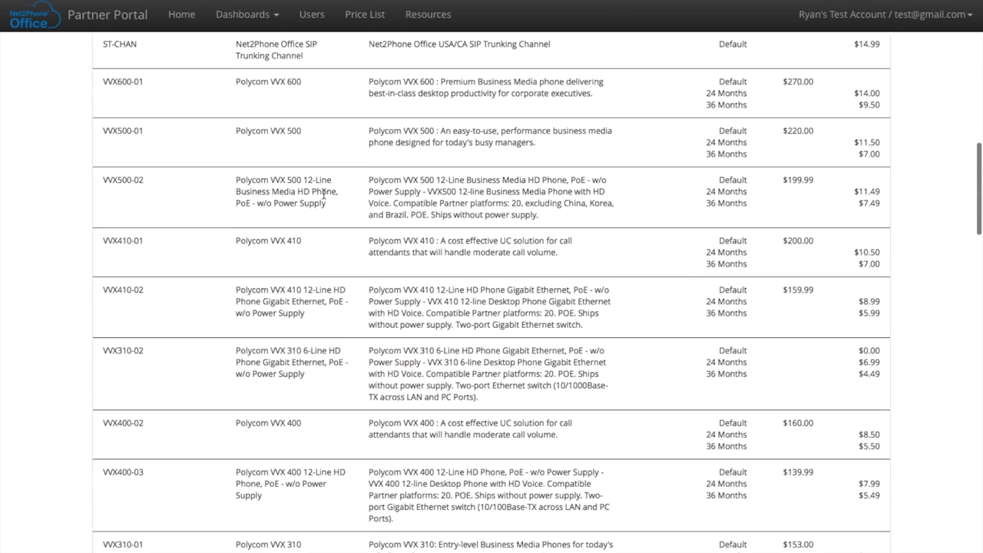
pyautogui.scroll(-14, 323, 196)
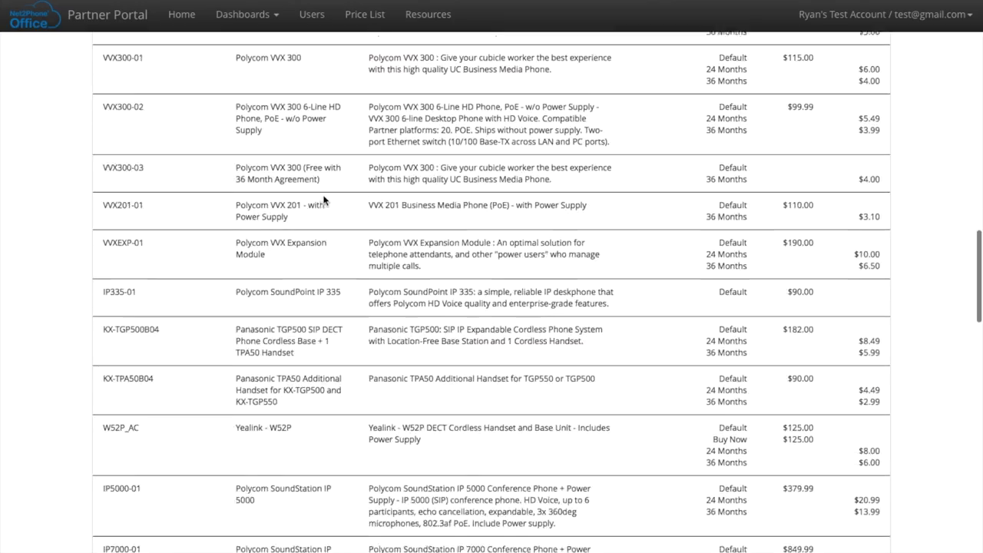
pyautogui.scroll(-8, 323, 198)
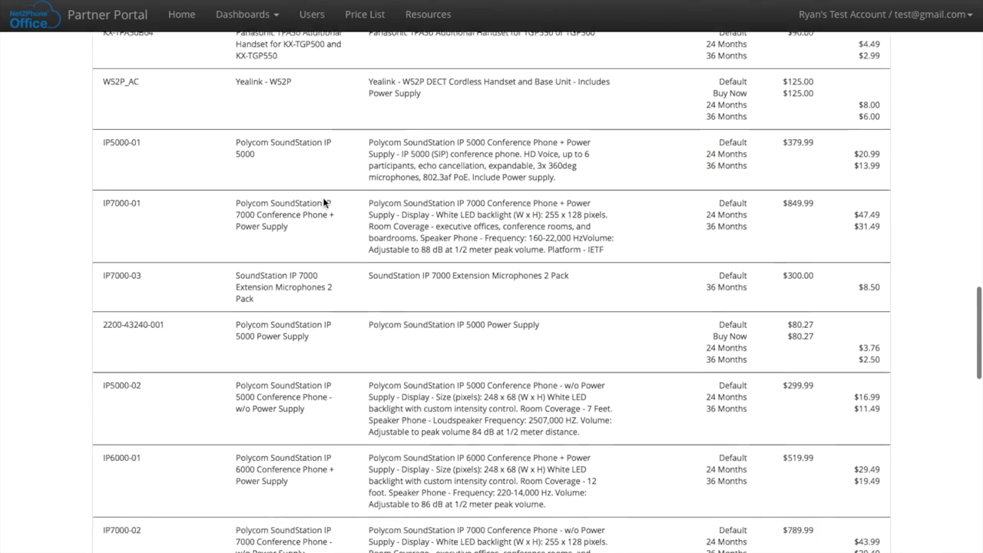
pyautogui.scroll(-7, 323, 198)
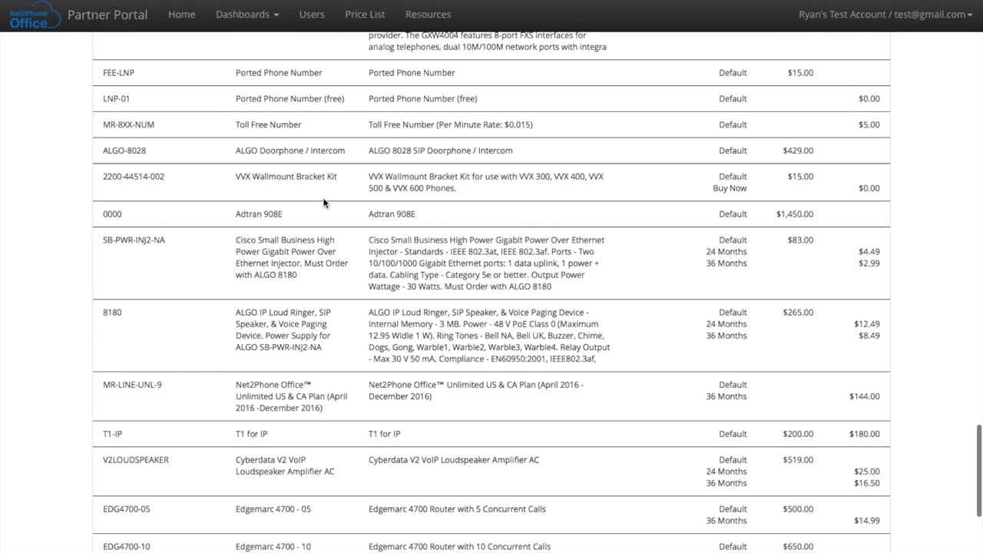
pyautogui.scroll(-5, 324, 201)
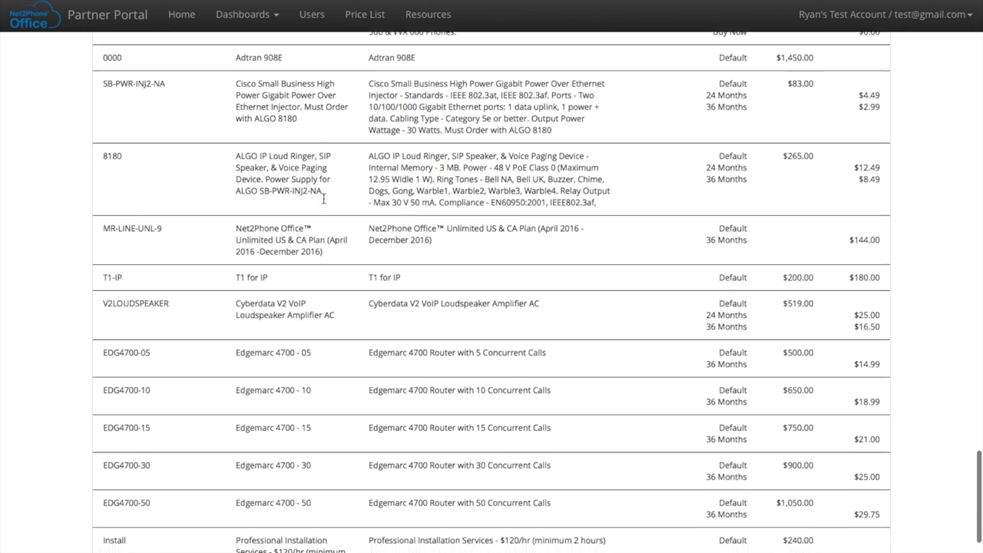
pyautogui.scroll(-1, 323, 198)
pyautogui.scroll(-2, 323, 201)
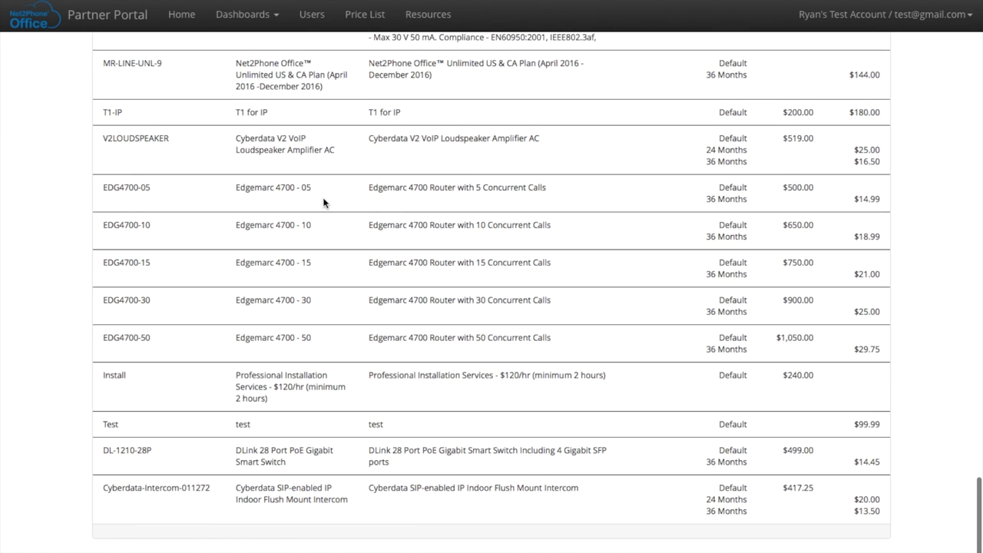
pyautogui.scroll(9, 324, 201)
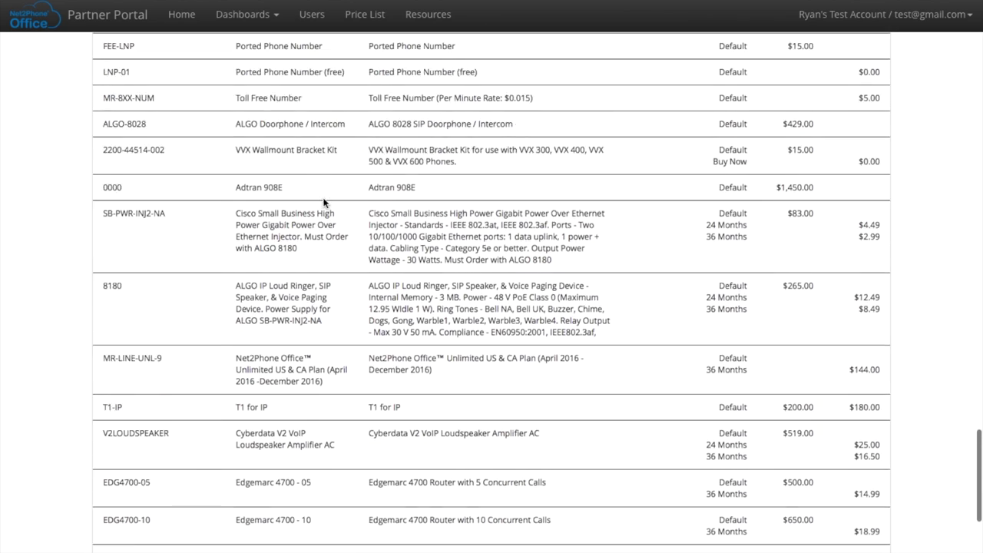
pyautogui.scroll(20, 323, 202)
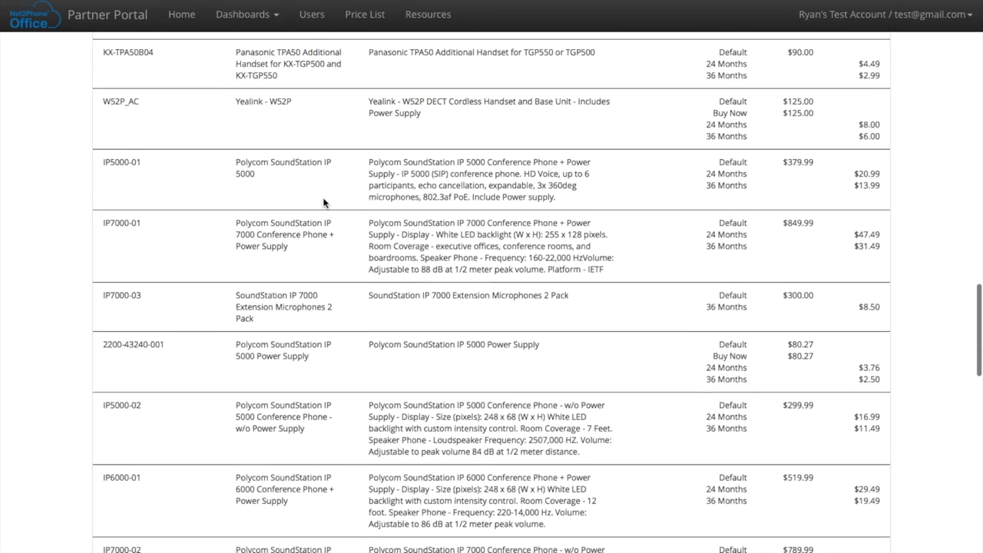
pyautogui.scroll(18, 324, 202)
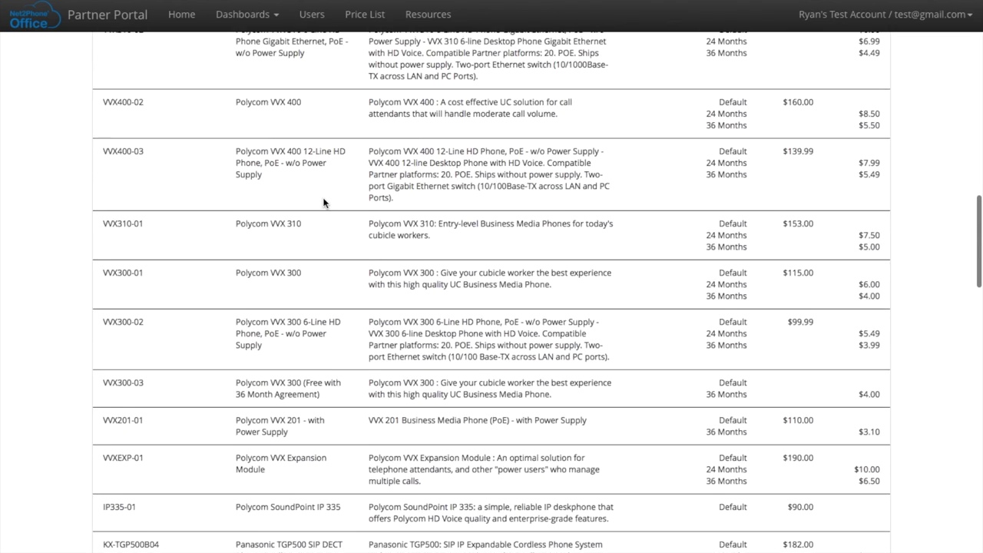
pyautogui.scroll(20, 324, 202)
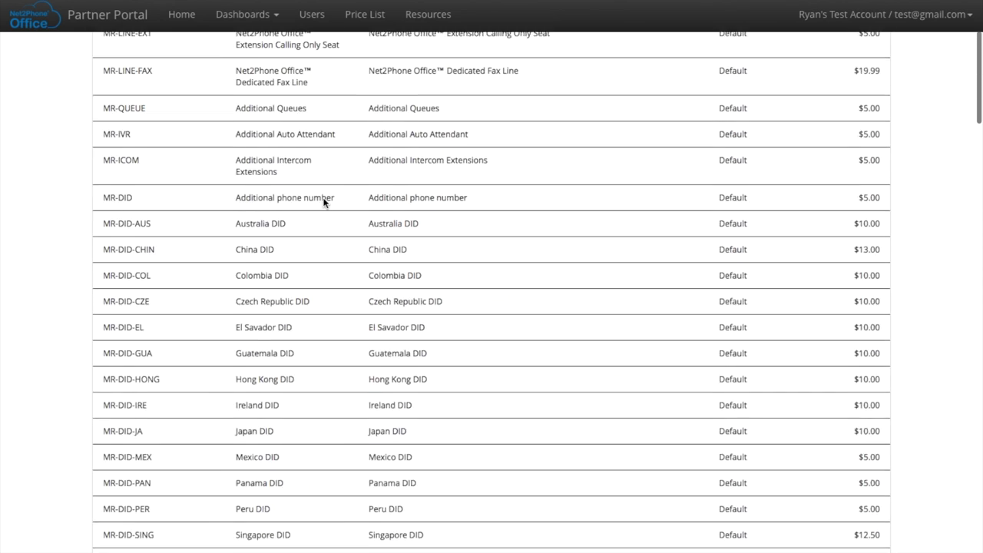
pyautogui.scroll(6, 323, 202)
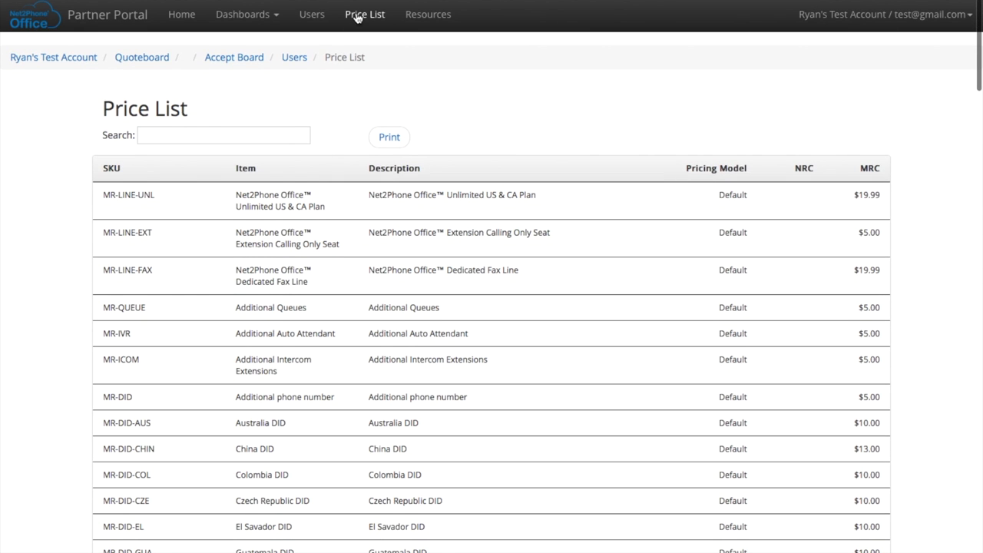
# Browse down through the Resources page's partner document sections
pyautogui.click(422, 15)
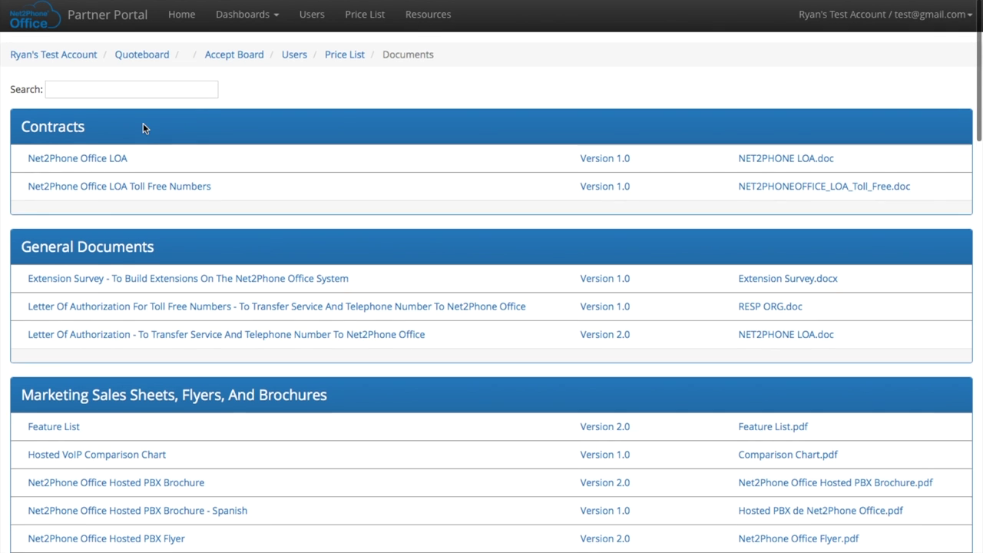
pyautogui.scroll(-2, 143, 126)
pyautogui.scroll(-3, 143, 126)
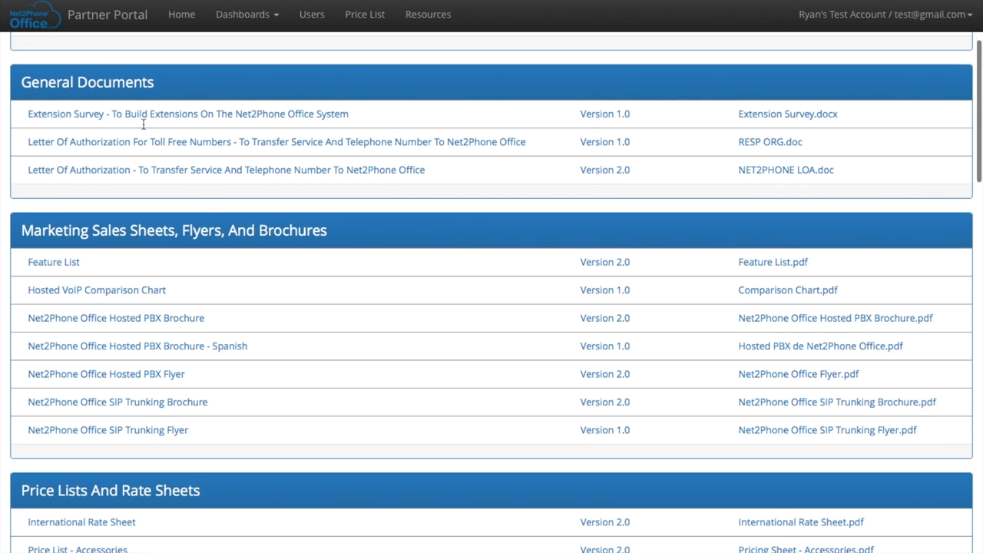
pyautogui.scroll(-3, 144, 129)
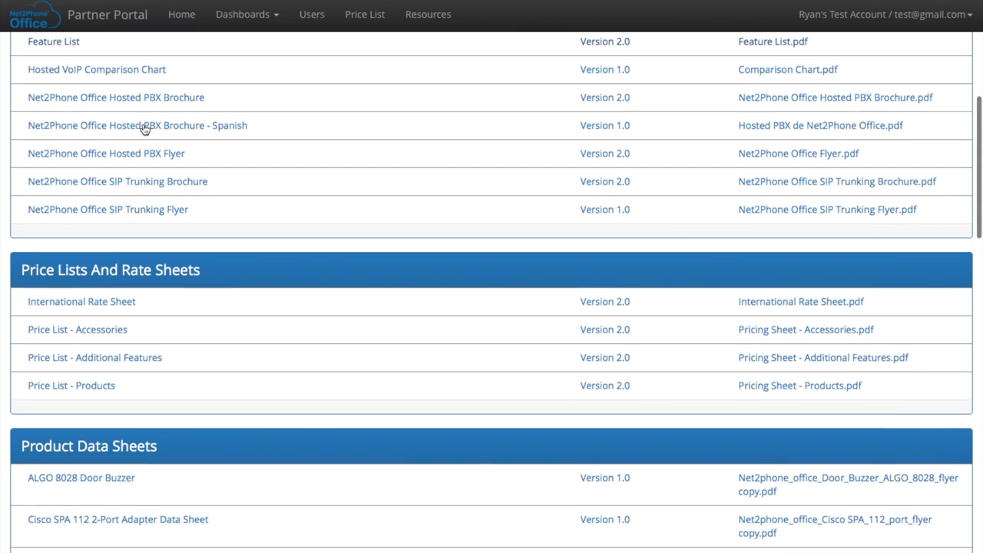
pyautogui.scroll(-2, 144, 129)
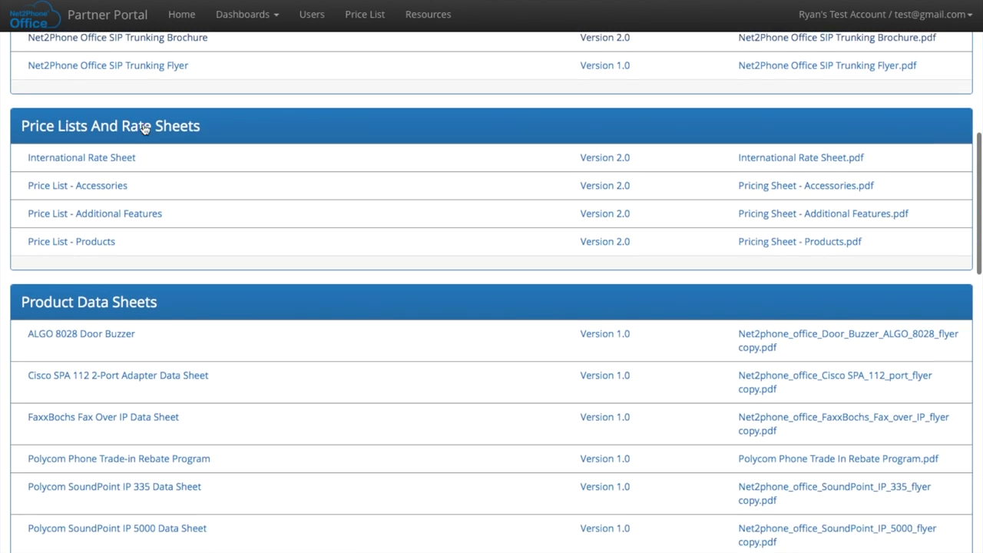
pyautogui.scroll(-1, 144, 128)
pyautogui.scroll(-3, 144, 129)
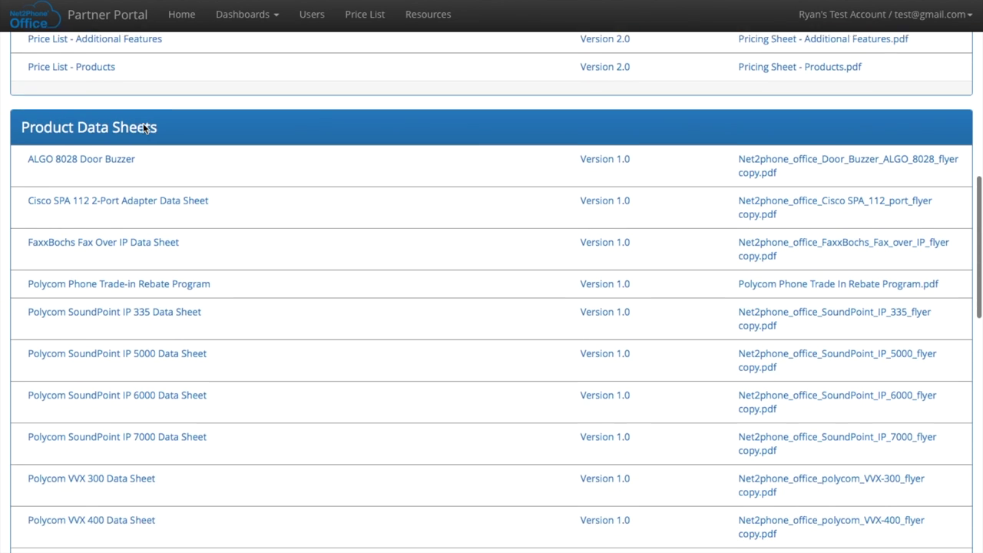
pyautogui.scroll(-1, 142, 128)
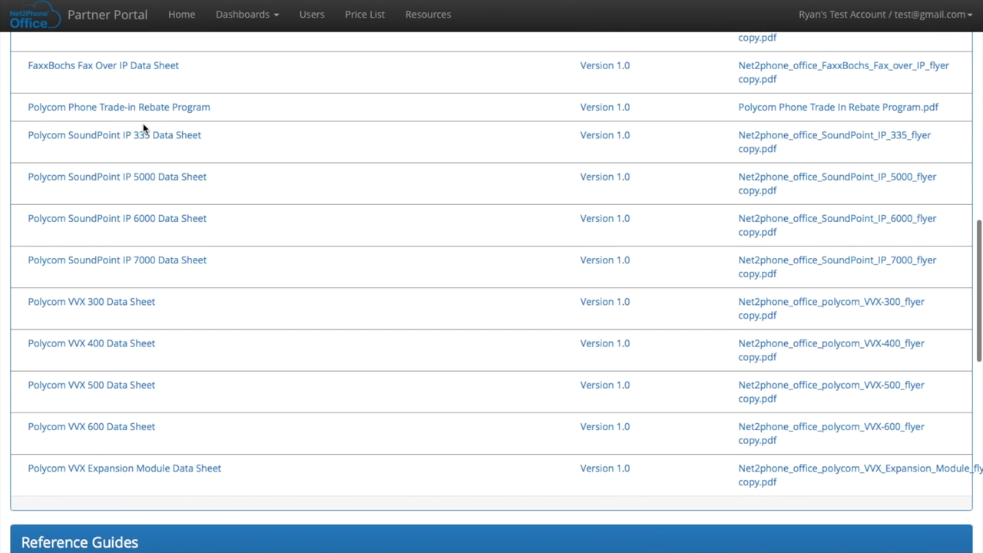
pyautogui.scroll(-3, 143, 128)
pyautogui.scroll(-3, 143, 129)
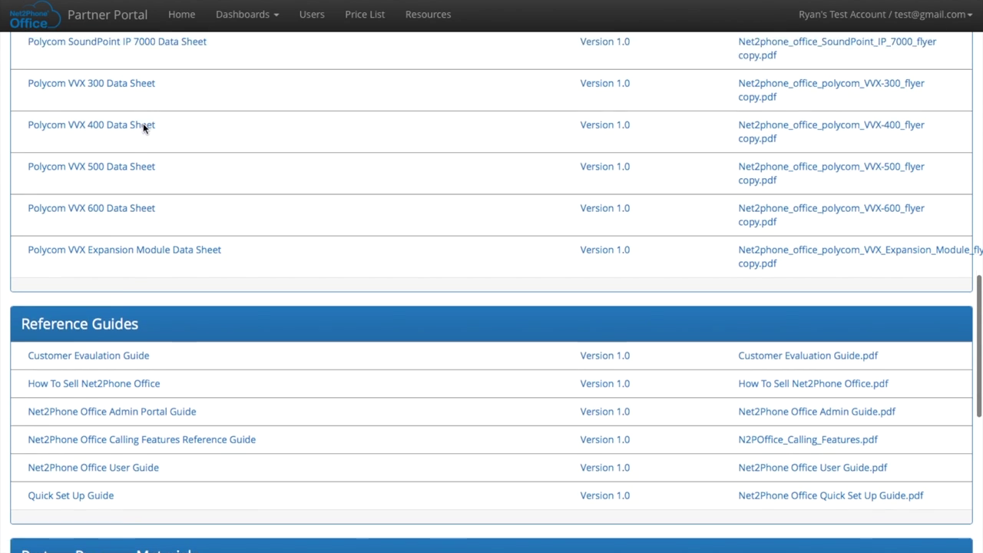
pyautogui.scroll(-3, 143, 128)
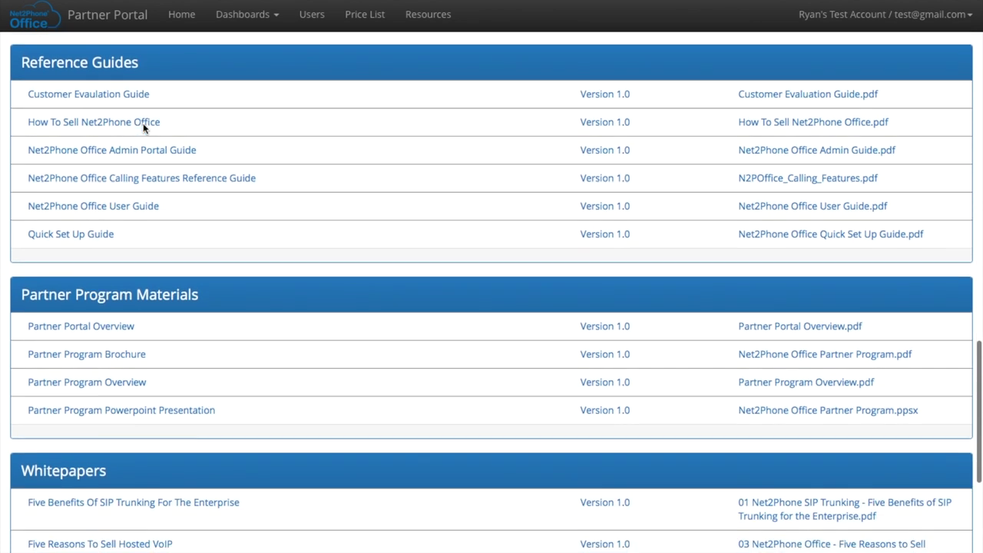
pyautogui.scroll(-2, 144, 129)
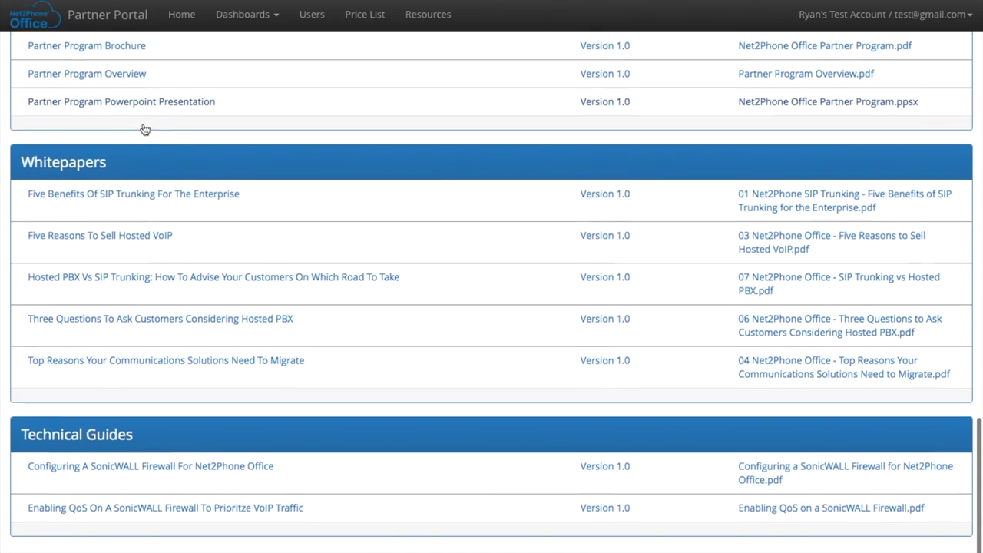
# Scroll back up the Resources page and return to the home customer list
pyautogui.scroll(8, 145, 129)
pyautogui.scroll(10, 144, 129)
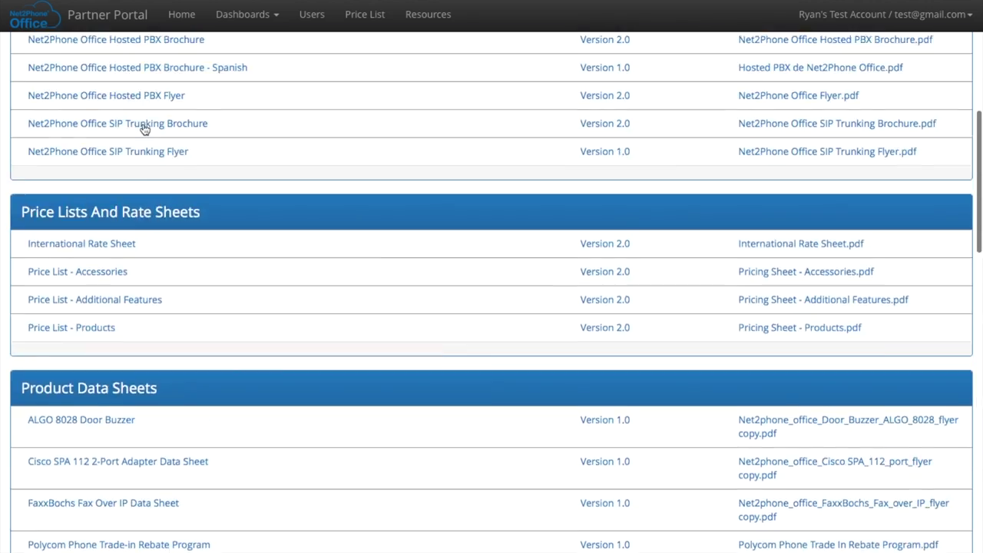
pyautogui.scroll(2, 144, 129)
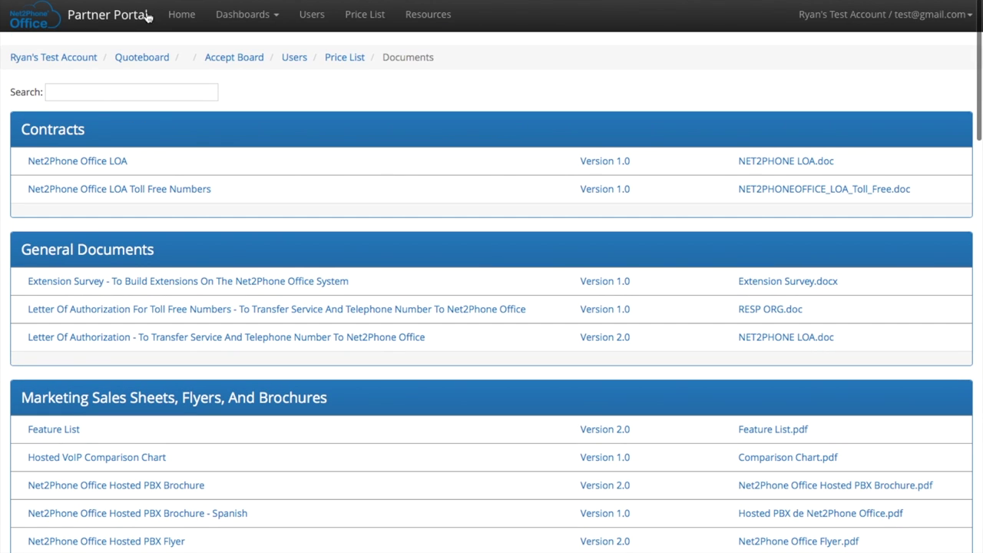
pyautogui.click(172, 17)
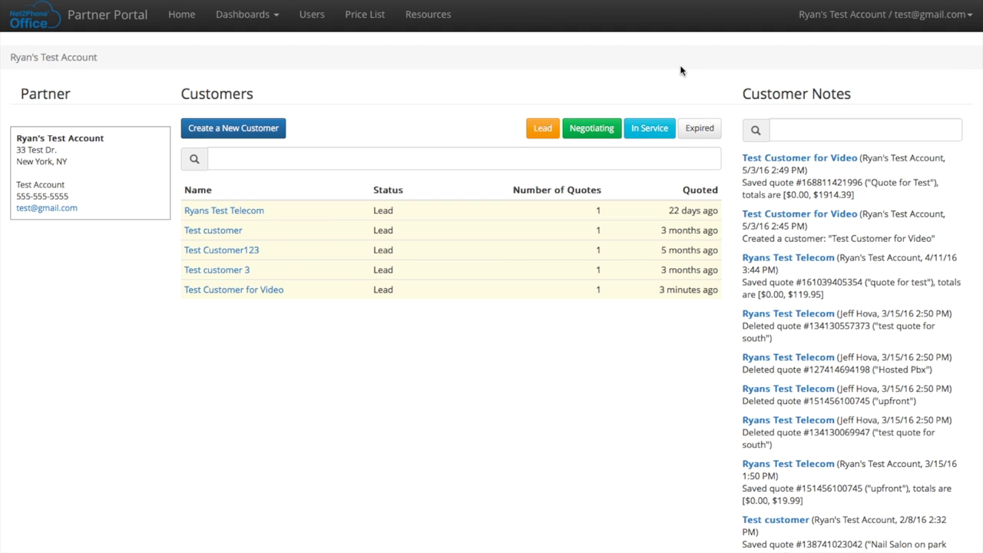
# Open the account name dropdown at the top right to reveal Logout
pyautogui.click(831, 19)
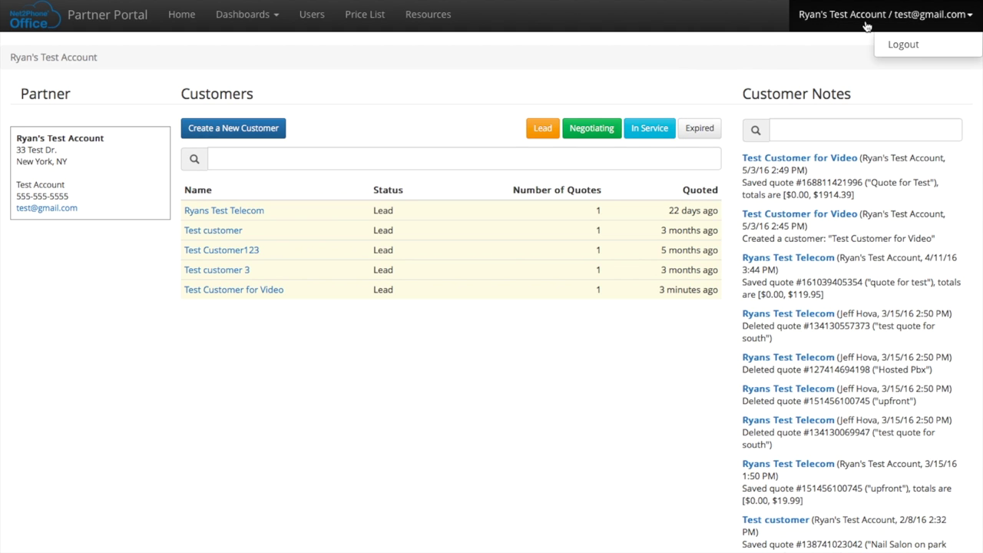